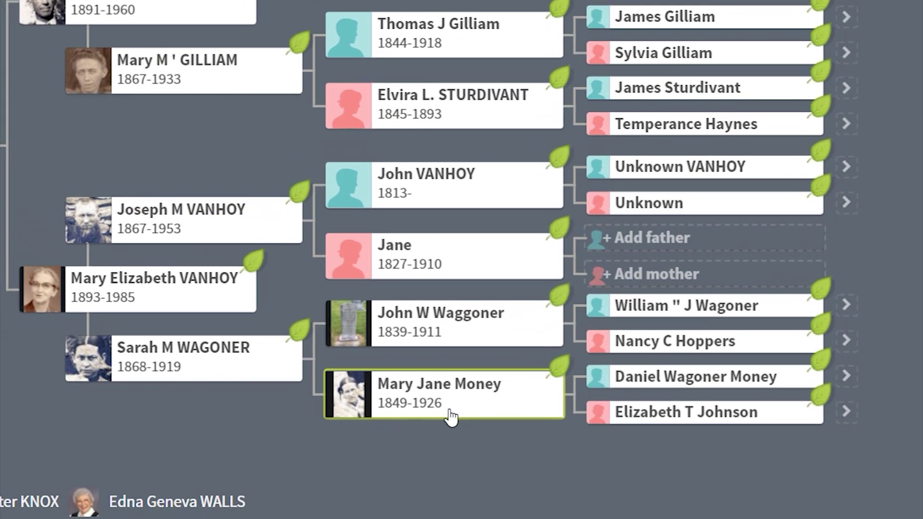
click(450, 415)
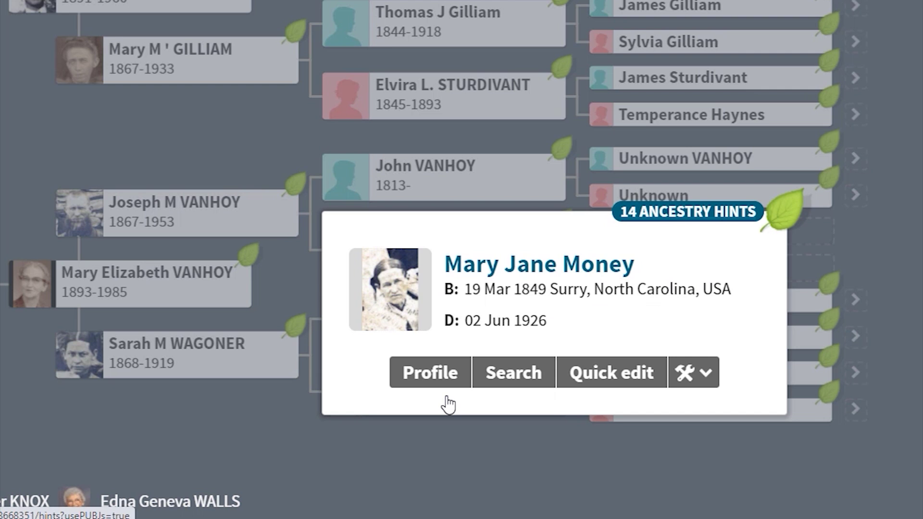
click(419, 380)
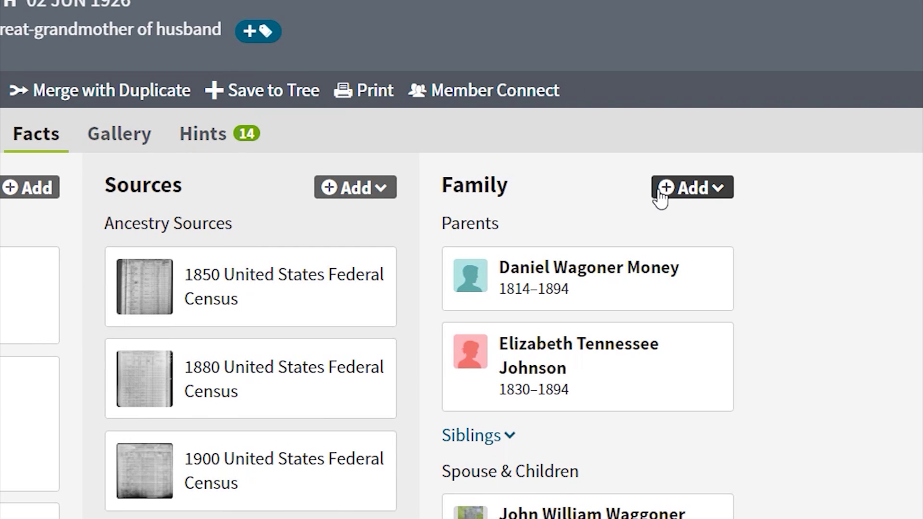
click(722, 196)
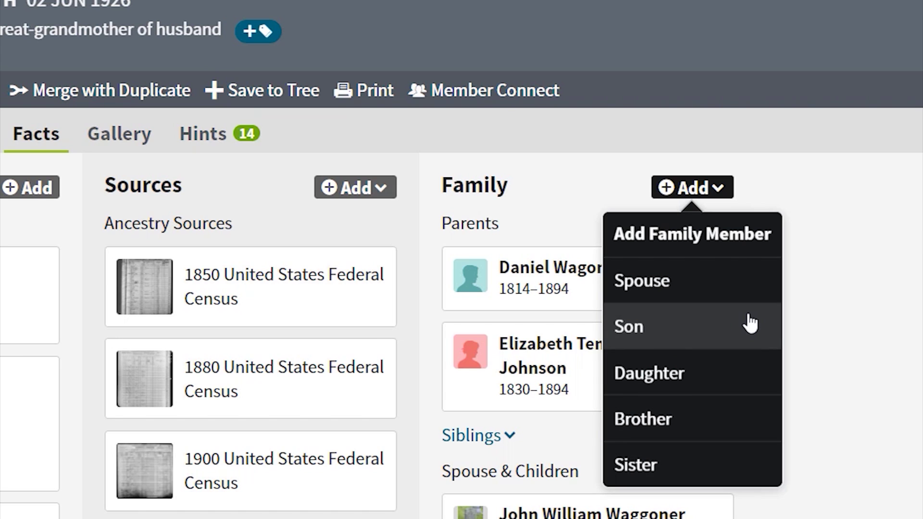
click(636, 326)
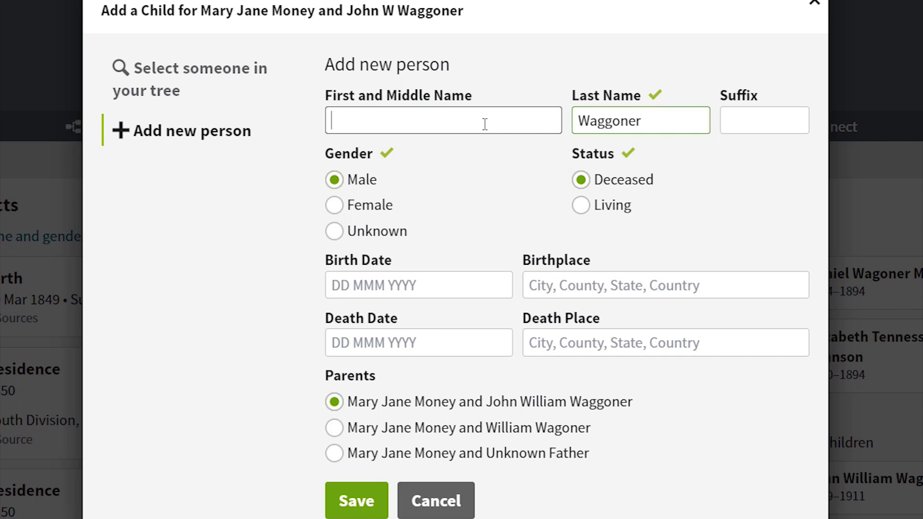
Step: Enter first name 'Friend' and last name 'Test' for the new son, and save
text(Friend)
key(Tab)
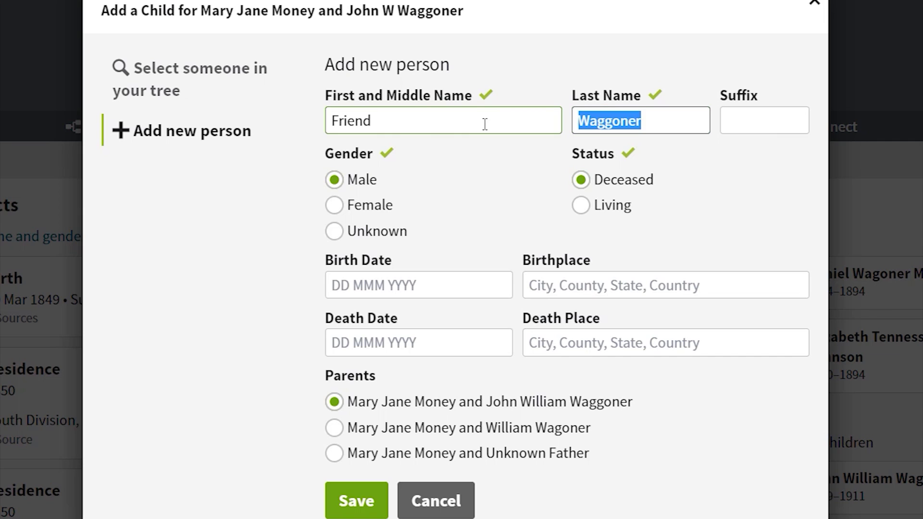
text(Test)
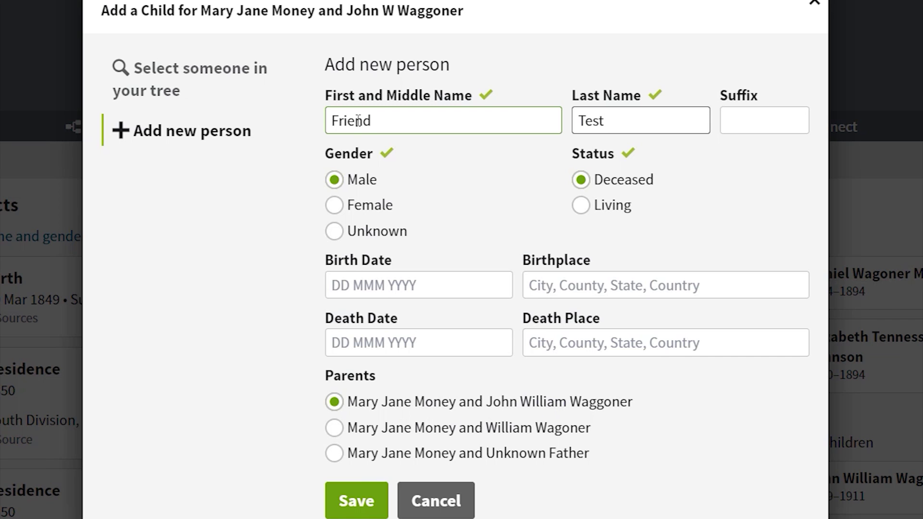
click(359, 508)
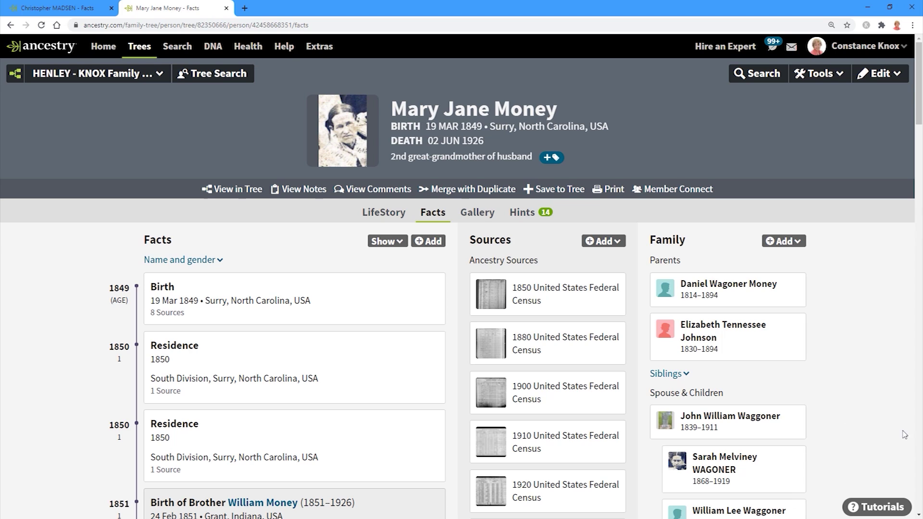
scroll(842, 412, down, 5)
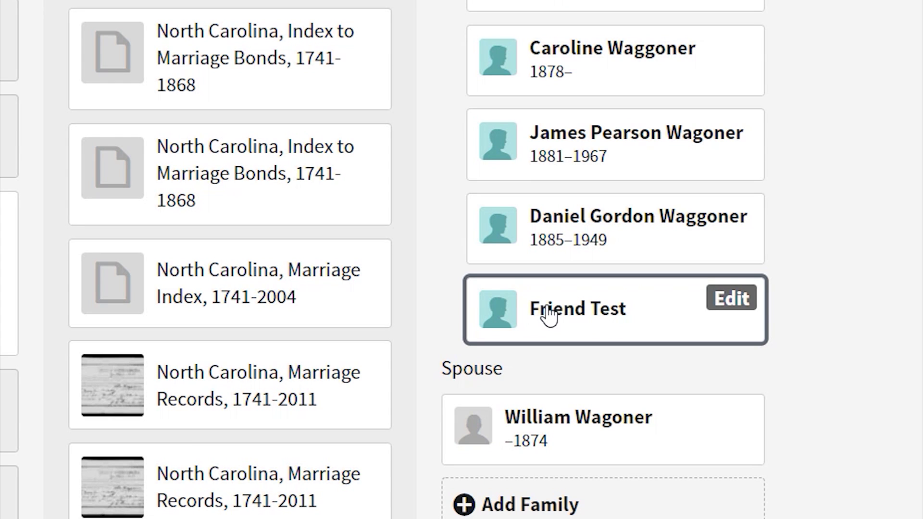
click(608, 312)
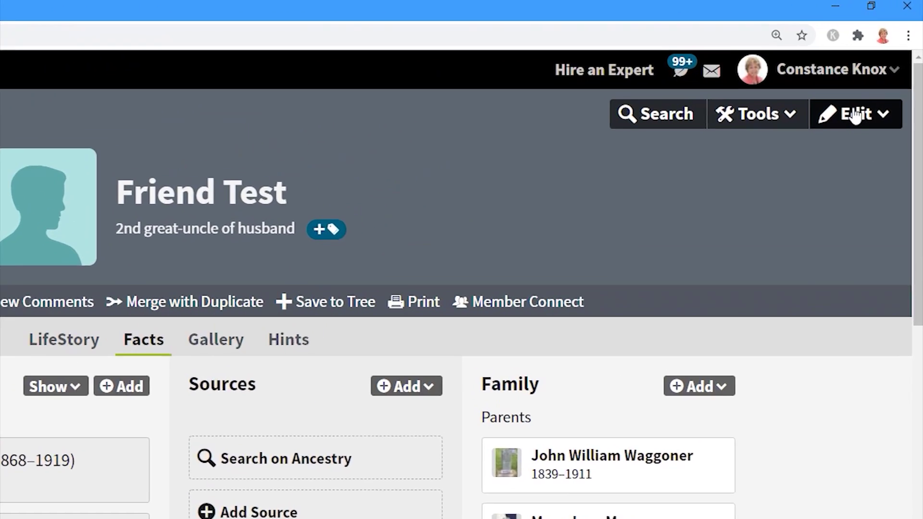
click(878, 74)
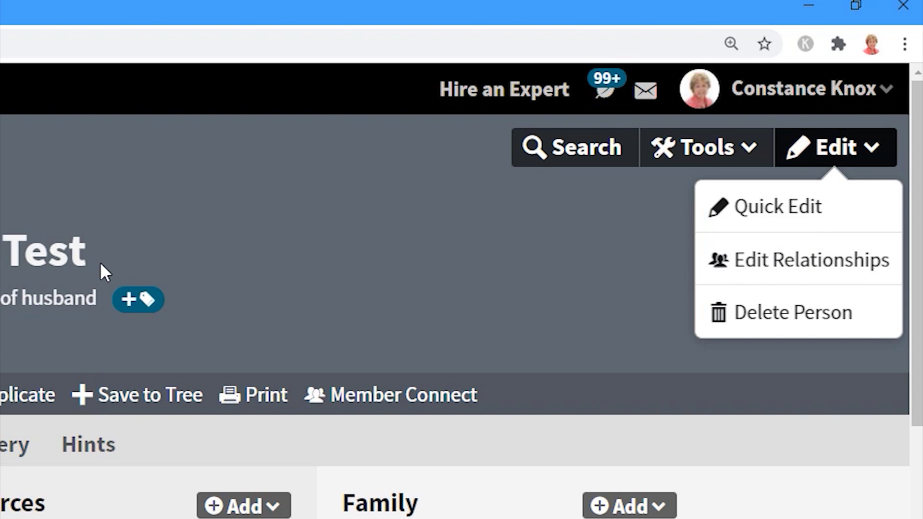
click(779, 265)
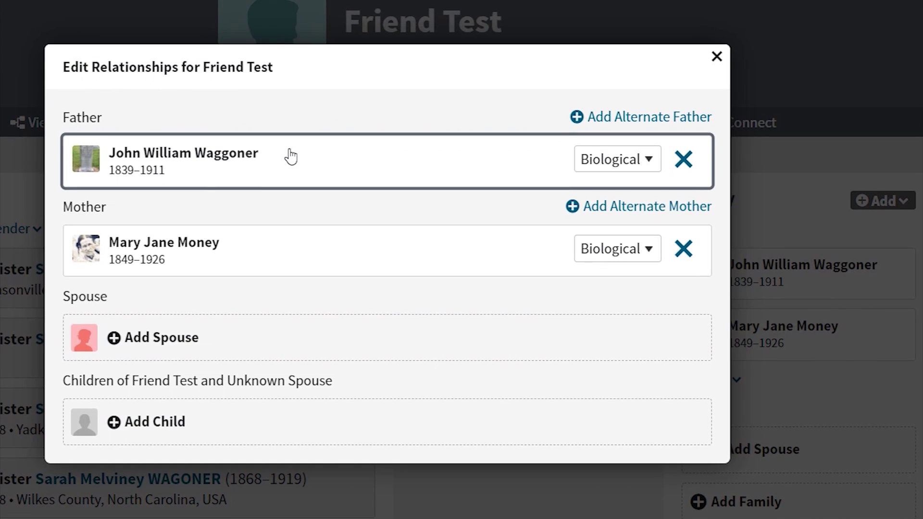
click(683, 165)
click(549, 292)
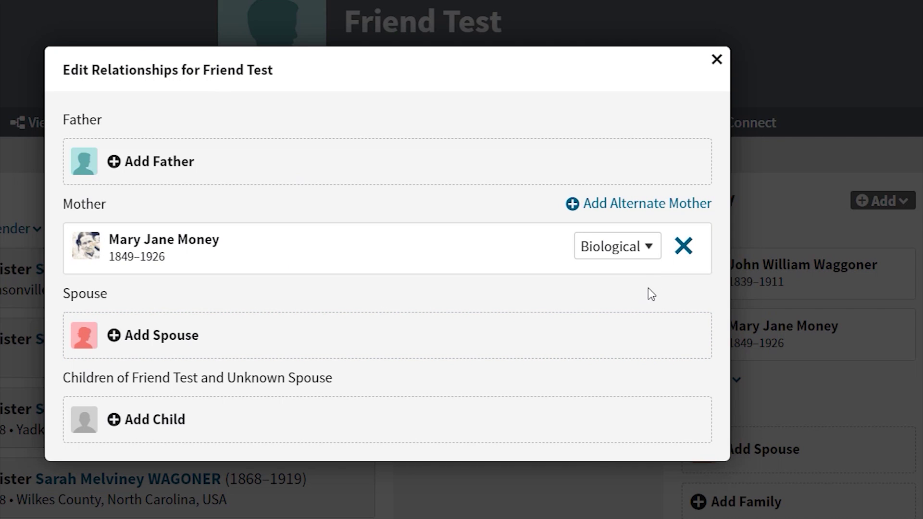
click(682, 251)
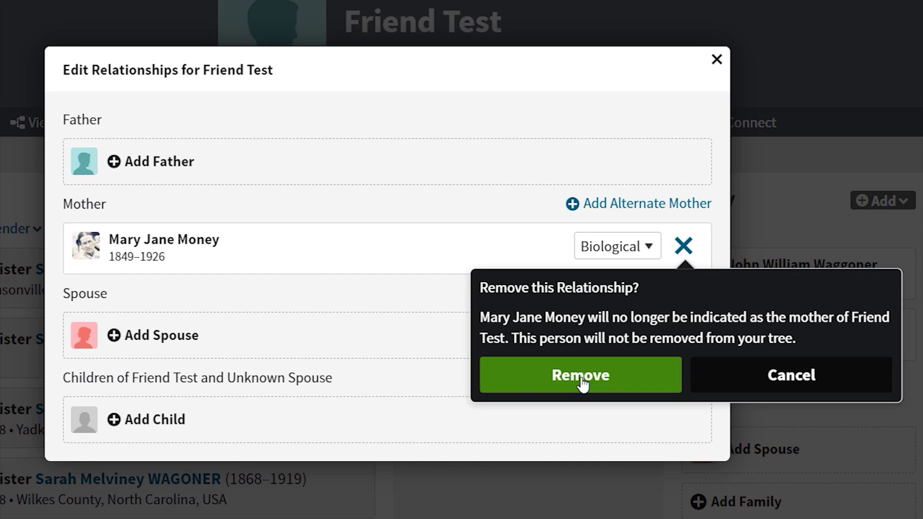
click(582, 382)
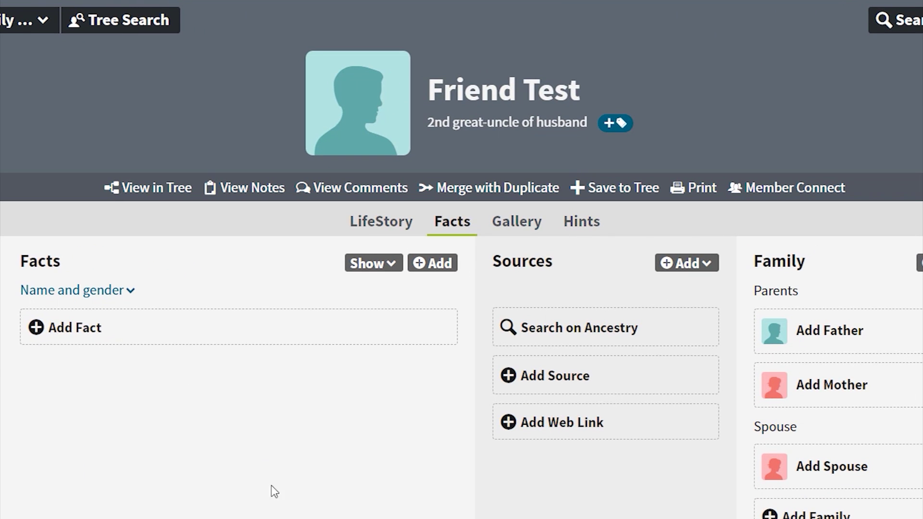
Step: View Friend Test in the family tree
click(155, 189)
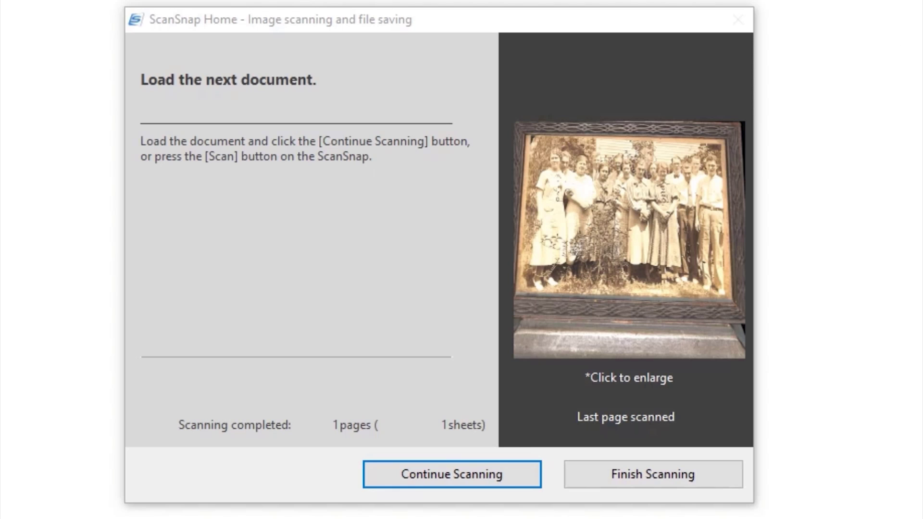
Step: Finish the ScanSnap Home scanning session
click(643, 474)
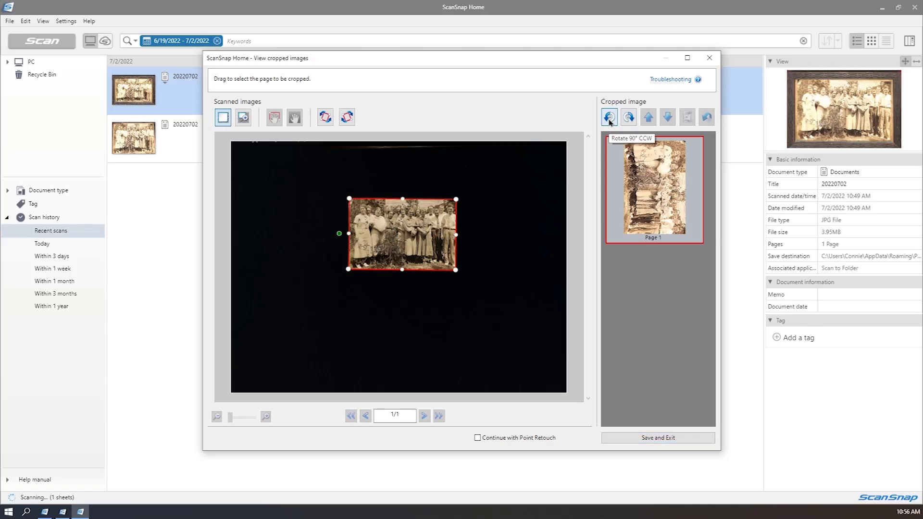
Step: Rotate the cropped Page 1 scan to the left and type 'umm'
click(611, 117)
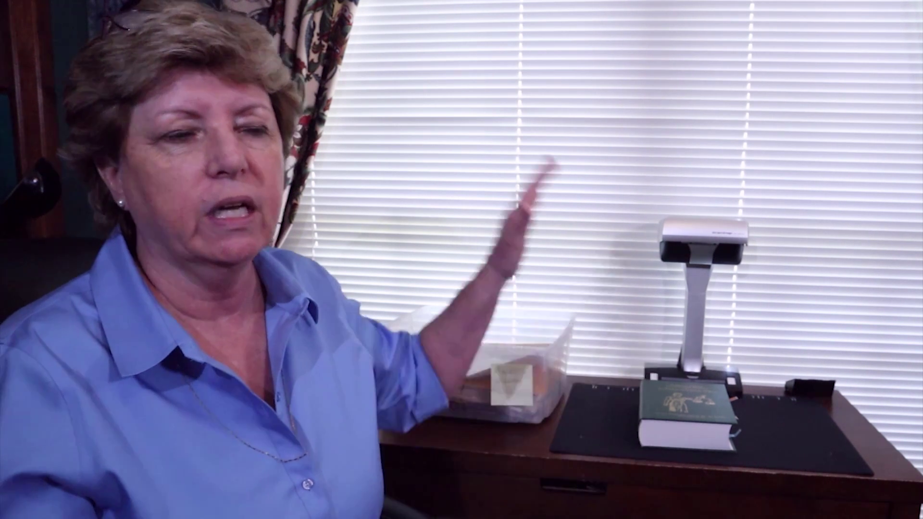
text(umm)
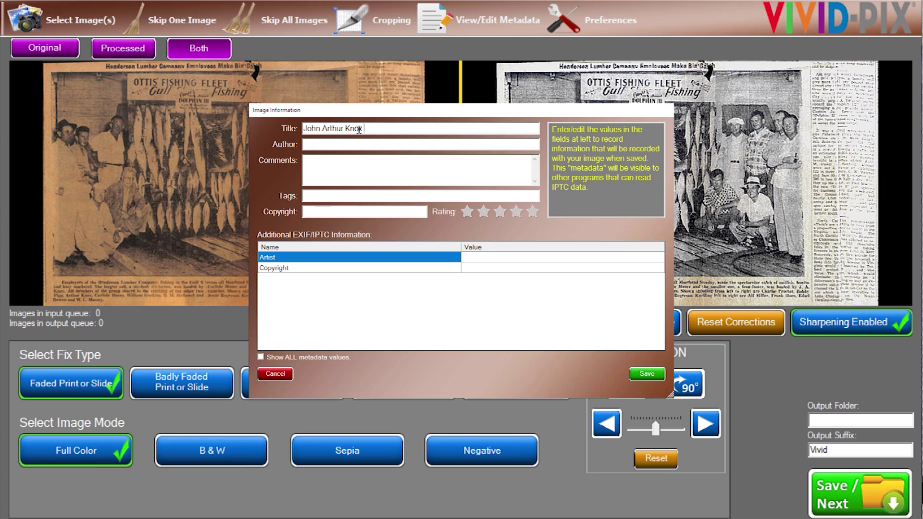
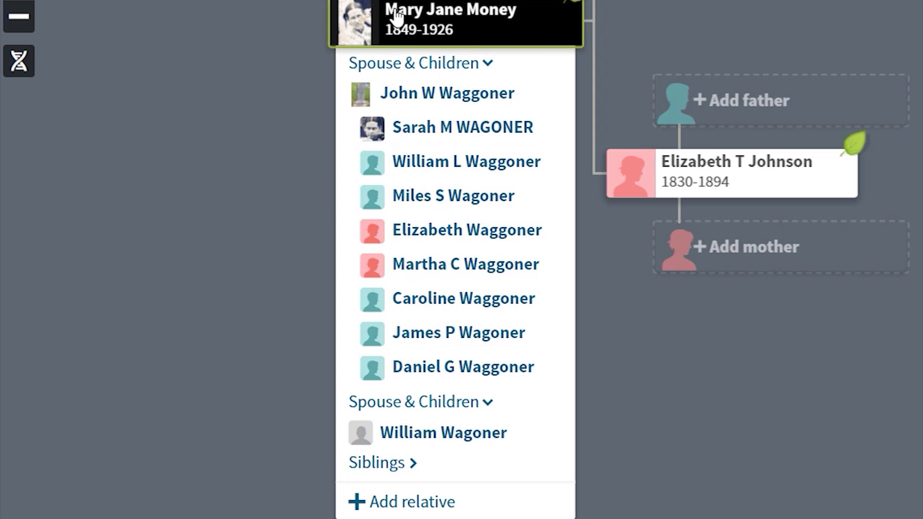
click(445, 169)
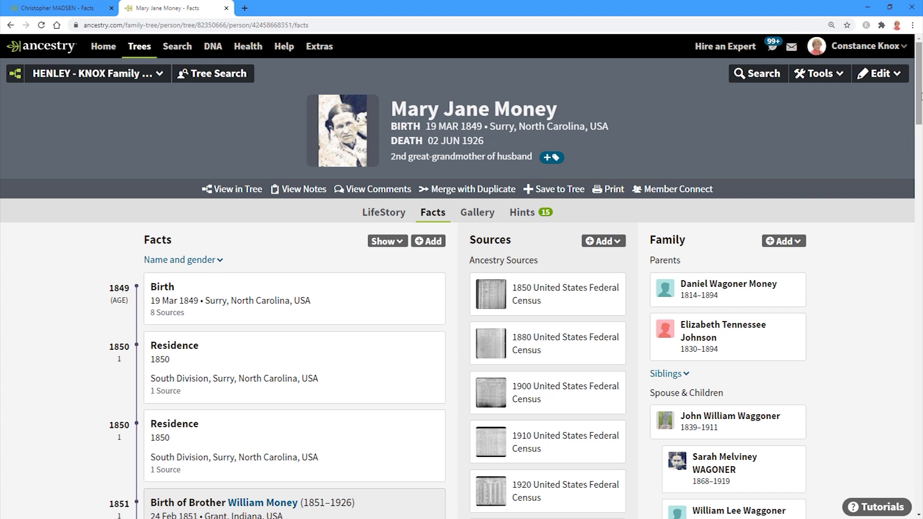
drag(921, 95, 921, 161)
mouse_move(749, 406)
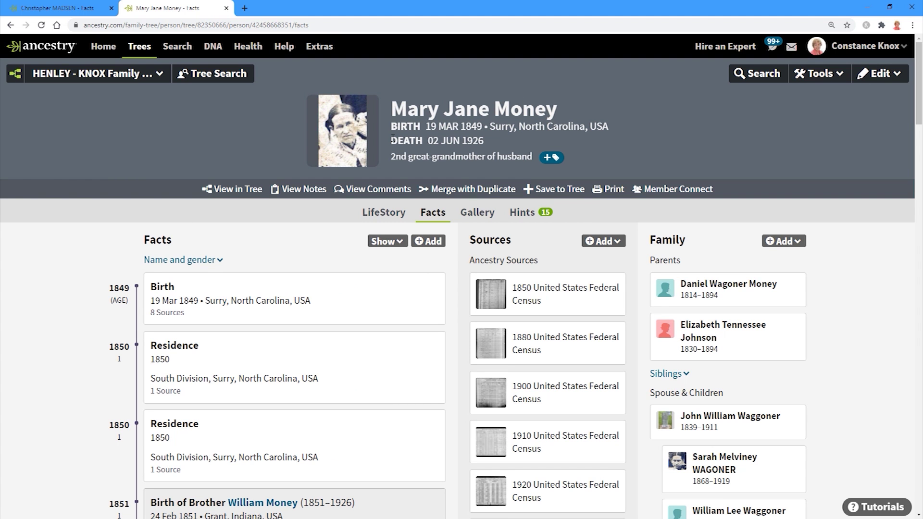
click(210, 193)
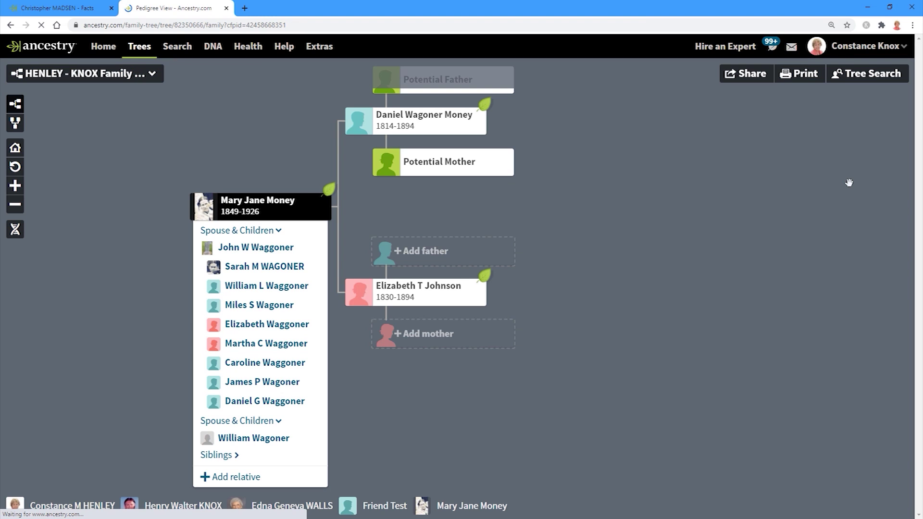
drag(733, 183, 789, 237)
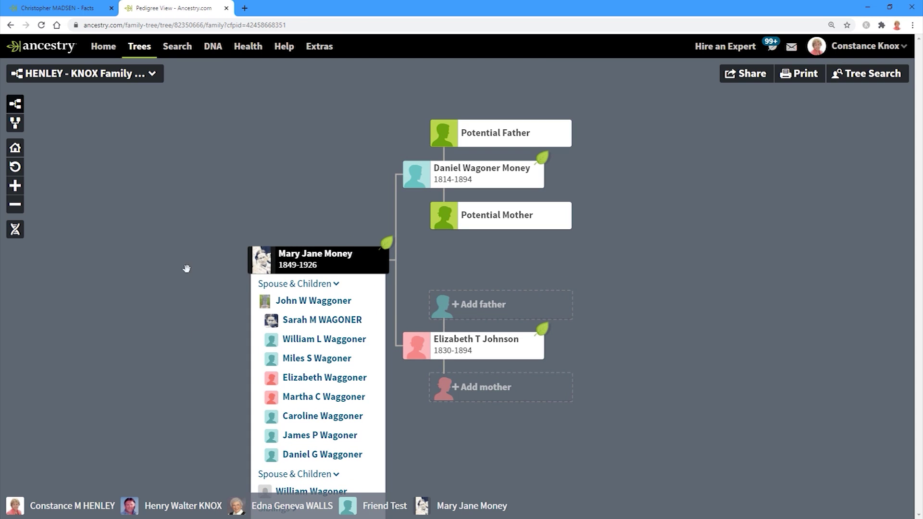
Step: Search the tree for 'Friend' and centre the pedigree view on Friend Test
click(870, 73)
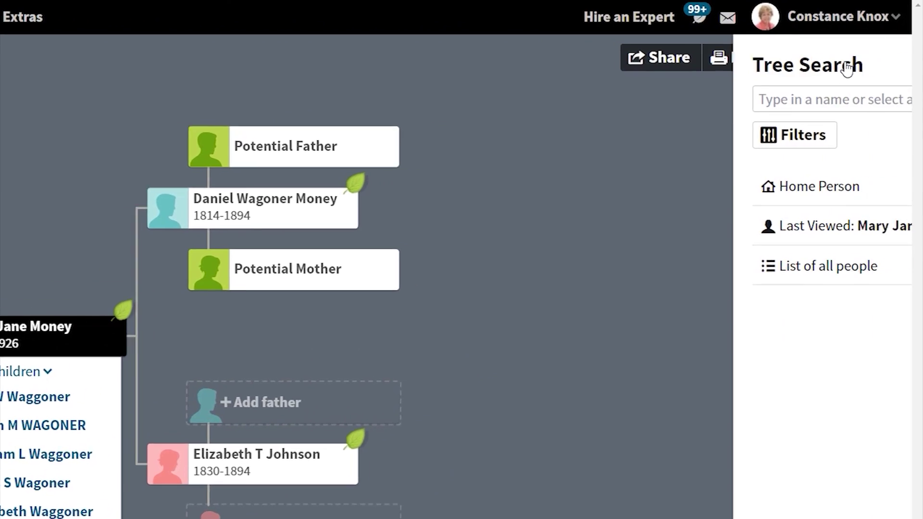
click(848, 100)
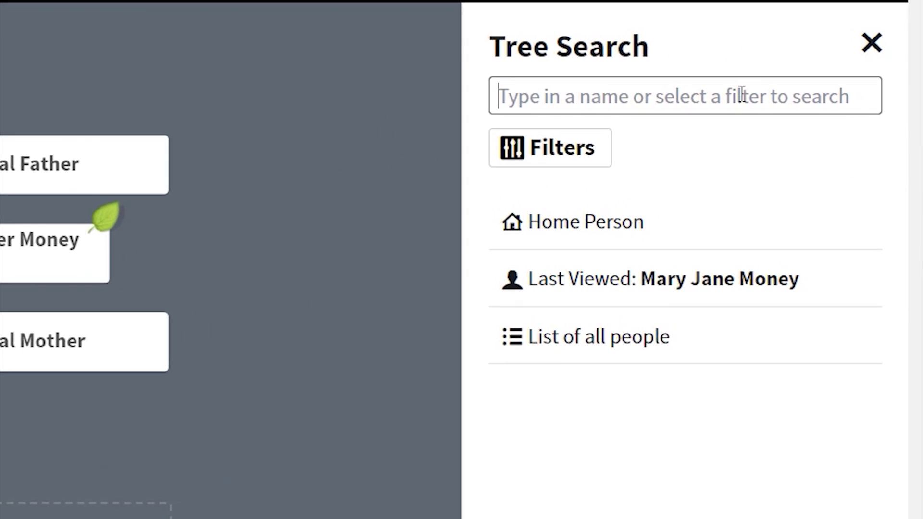
text(Friend)
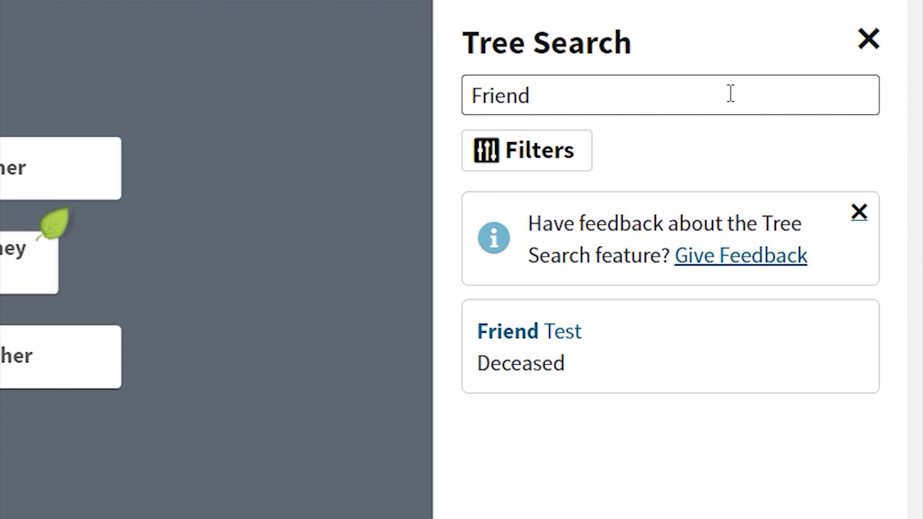
click(505, 340)
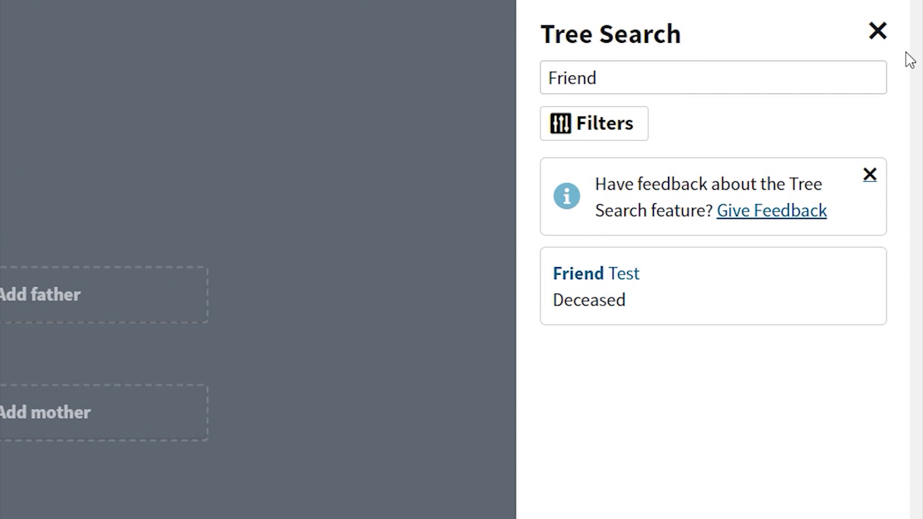
click(877, 32)
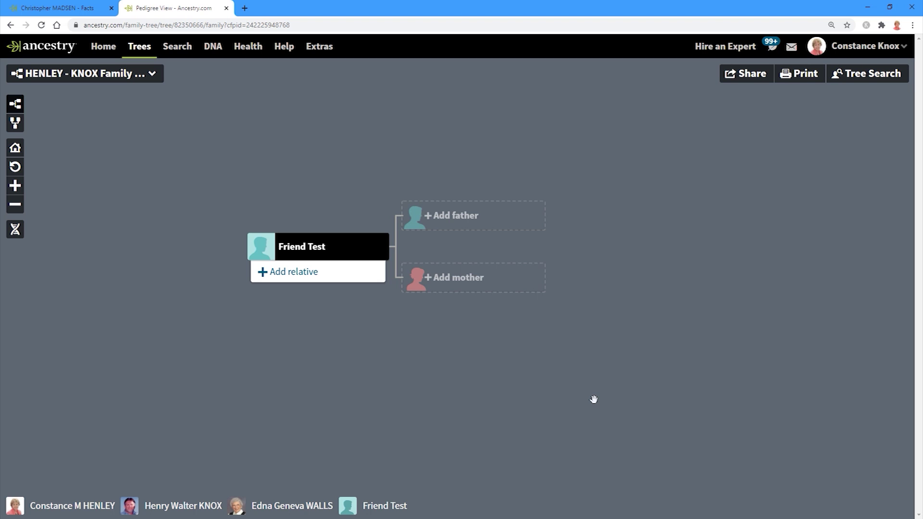
click(320, 248)
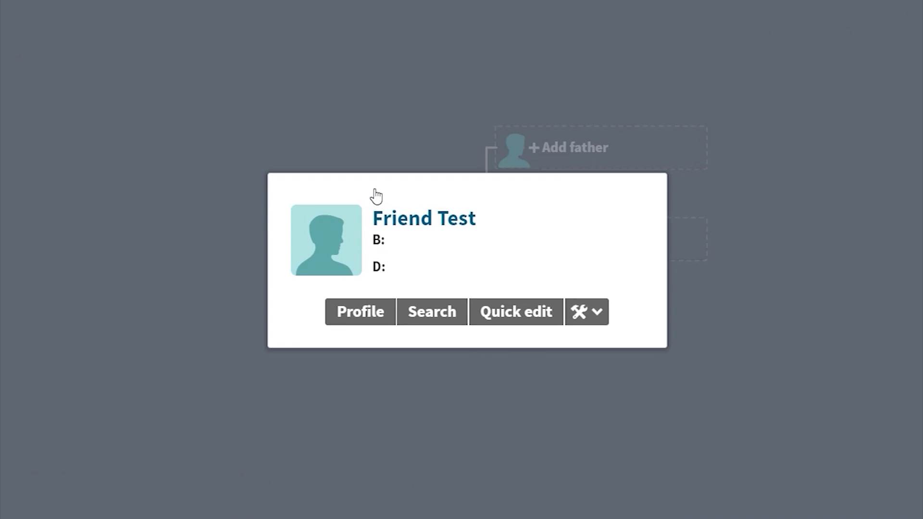
click(375, 316)
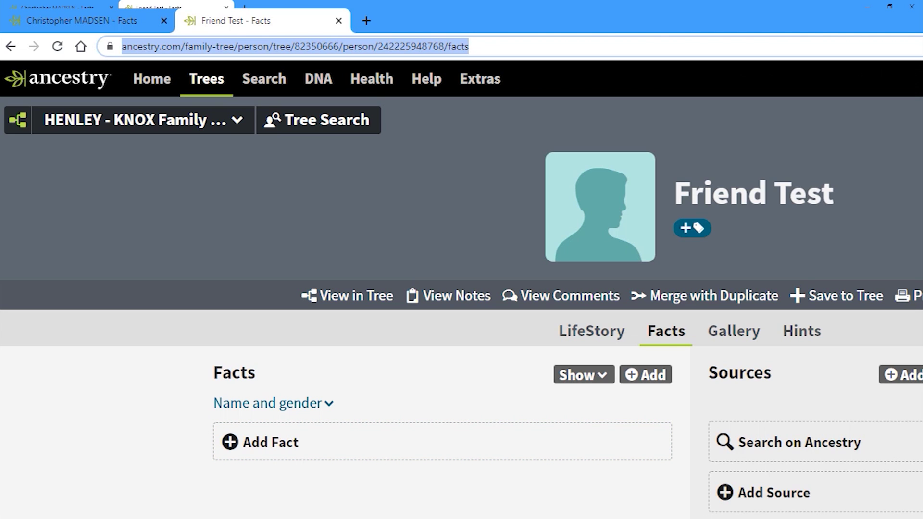
click(360, 299)
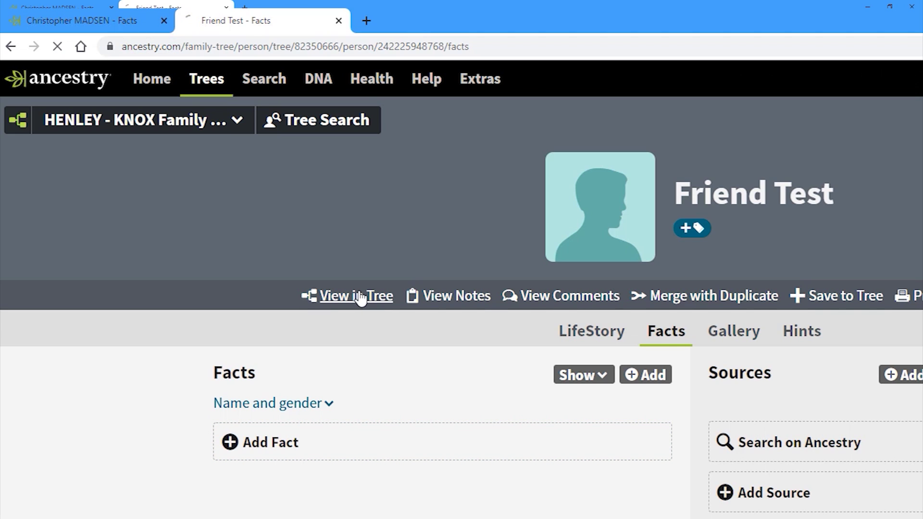
click(847, 71)
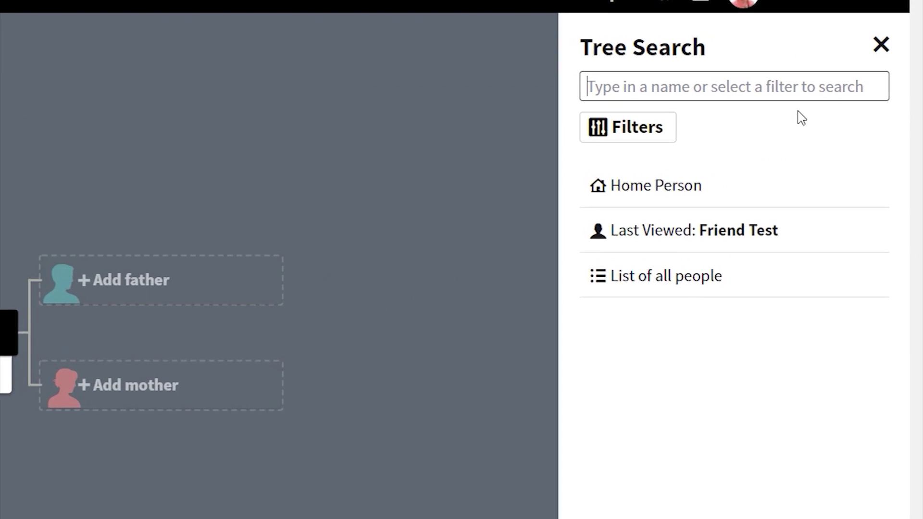
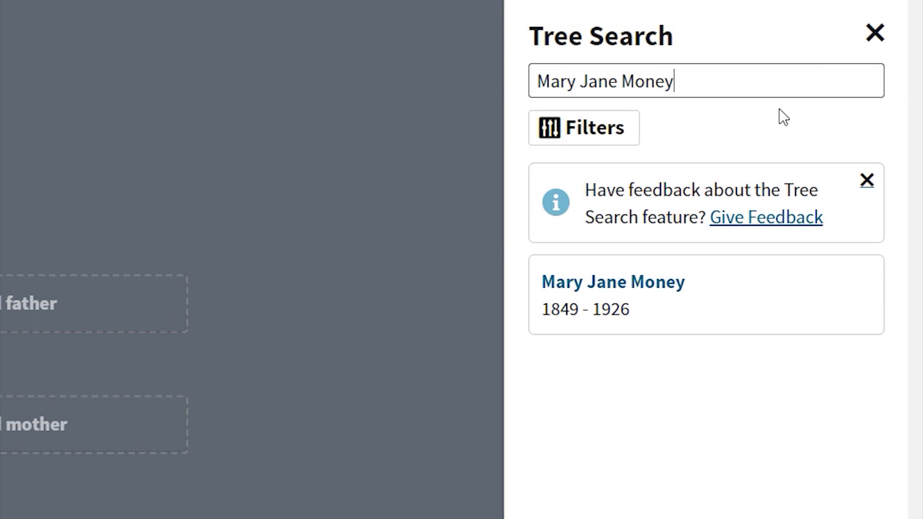
click(630, 296)
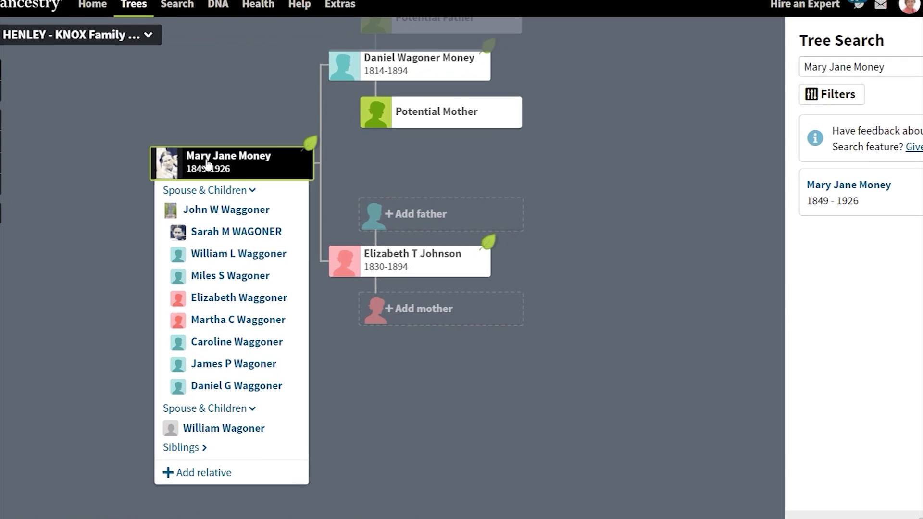
click(219, 179)
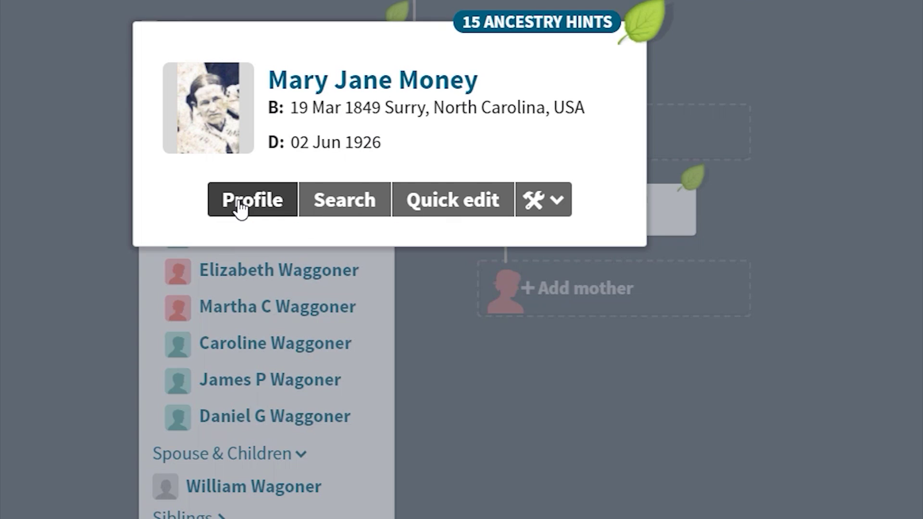
click(239, 202)
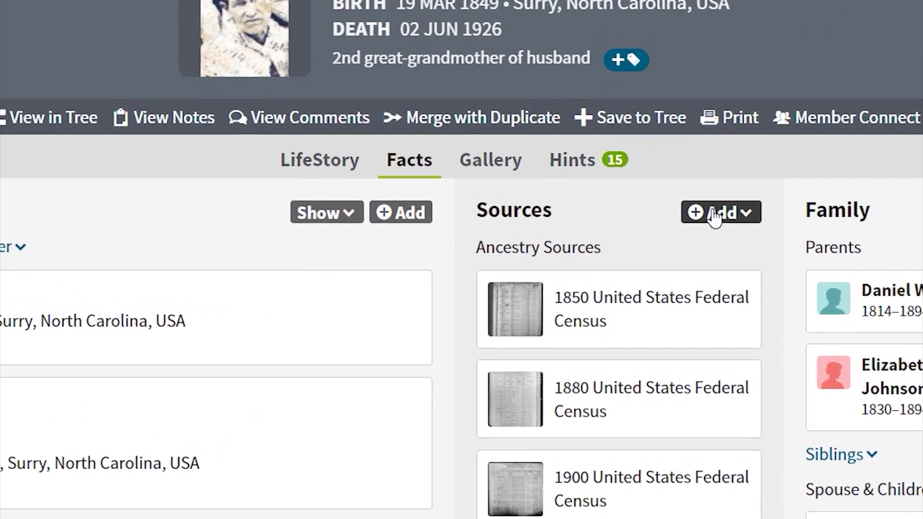
Step: Add a web link named 'Friend Test' with the pasted Friend Test page address
click(715, 216)
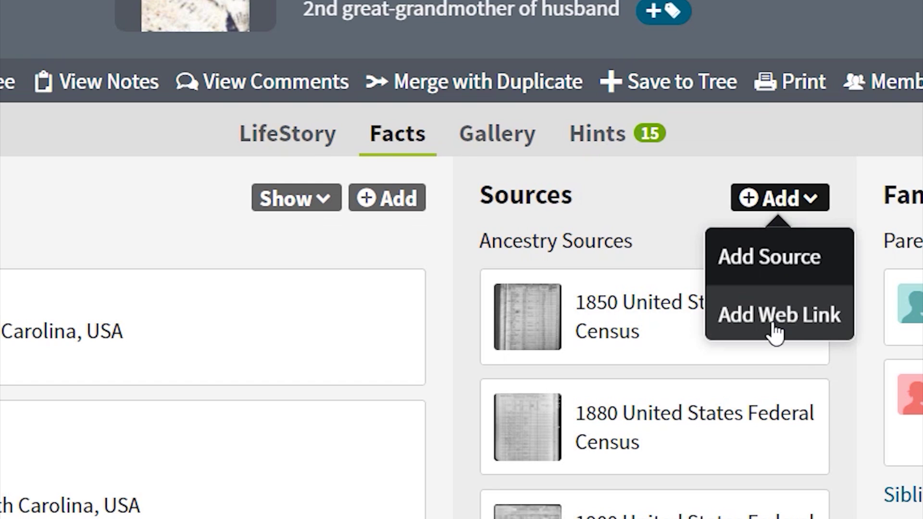
click(716, 315)
click(301, 237)
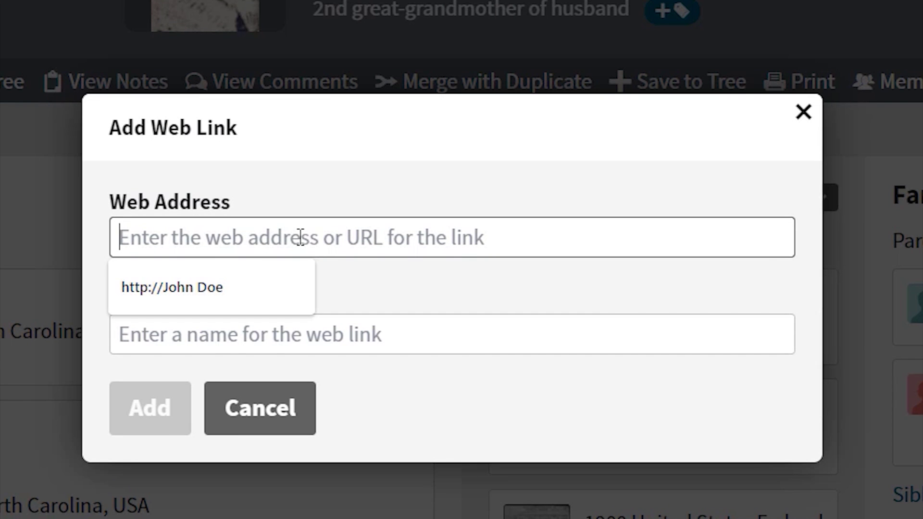
key(ctrl+v)
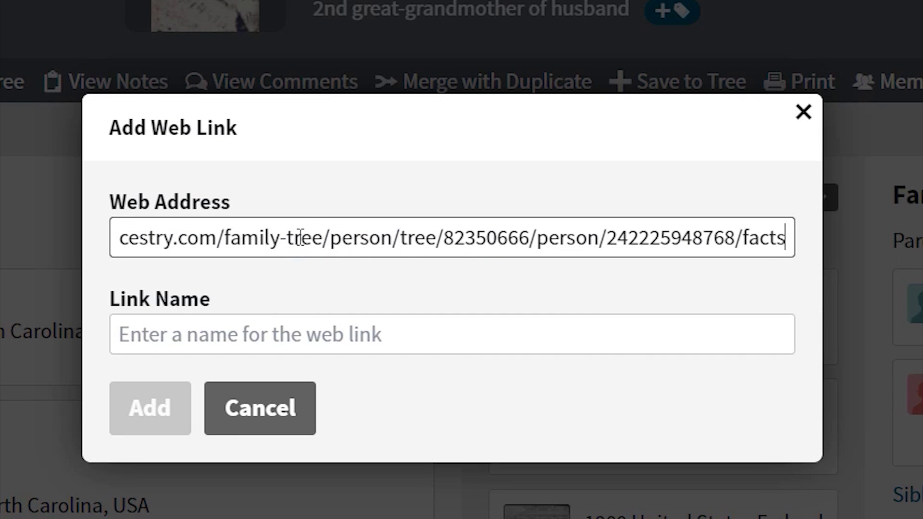
click(264, 334)
text(F)
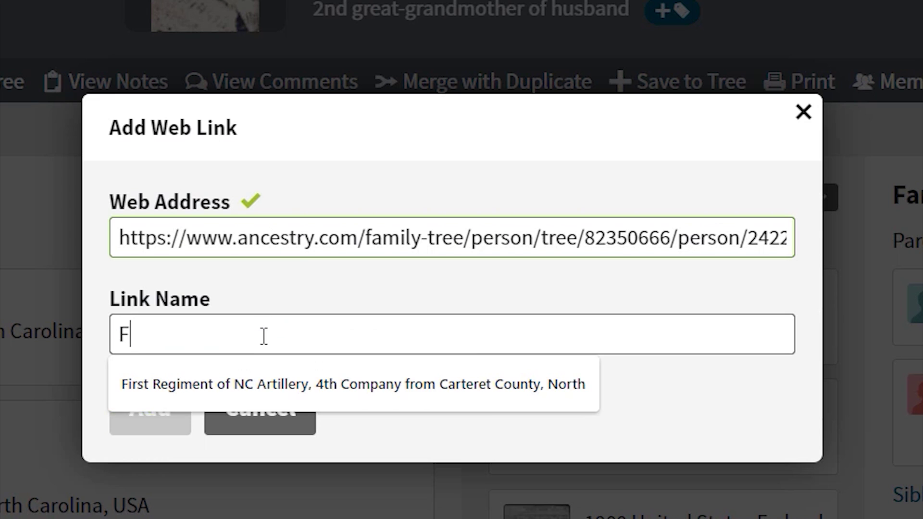
text(riend Test)
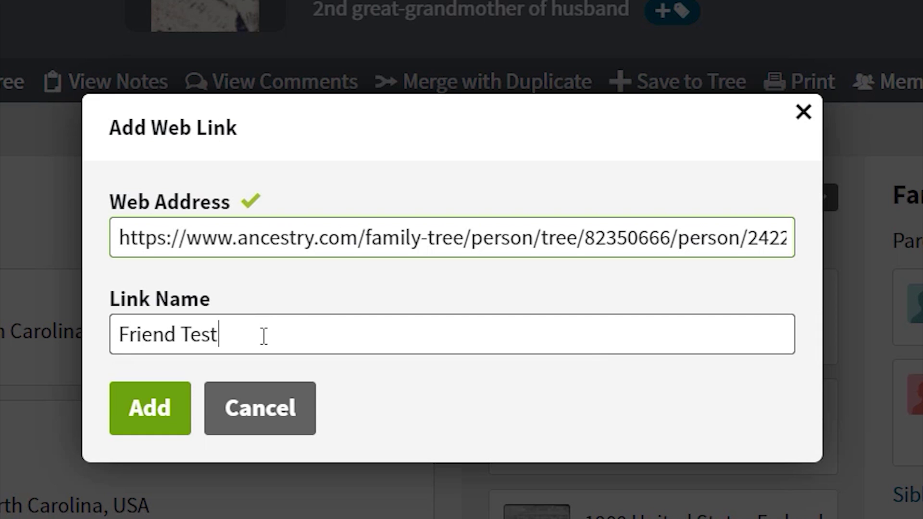
click(148, 412)
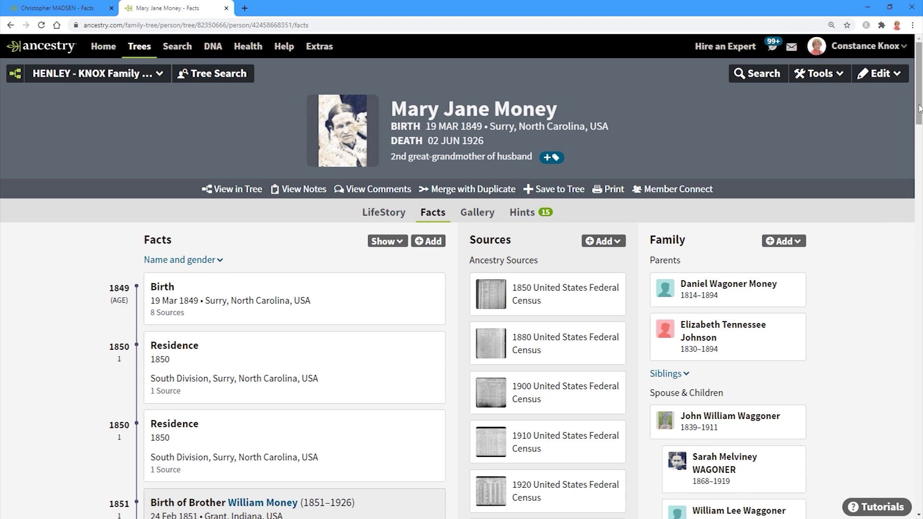
Step: Scroll down to Web Links and follow the Friend Test link
scroll(919, 135, down, 5)
scroll(462, 277, down, 12)
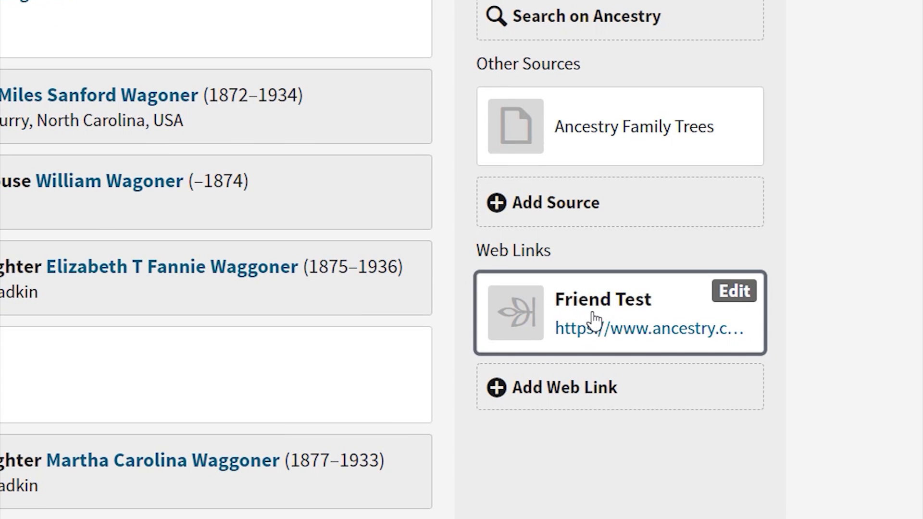
click(649, 332)
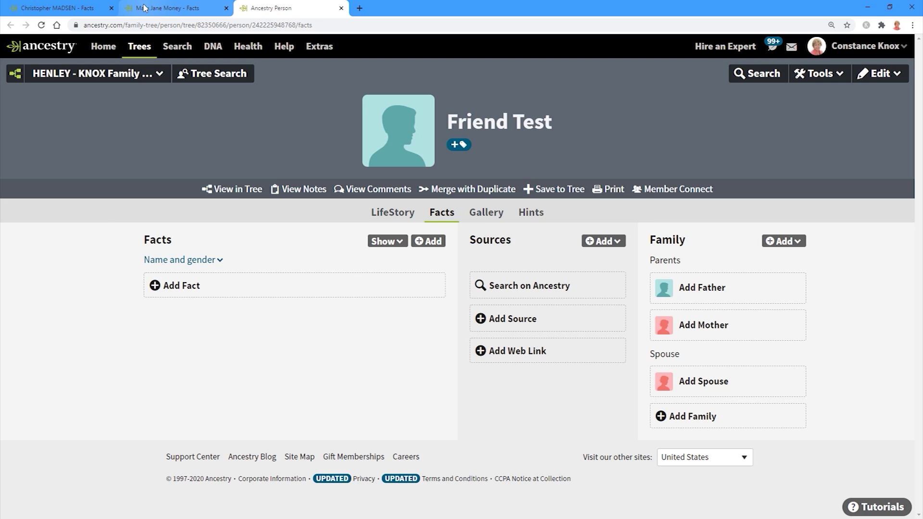
click(144, 7)
scroll(784, 382, up, 17)
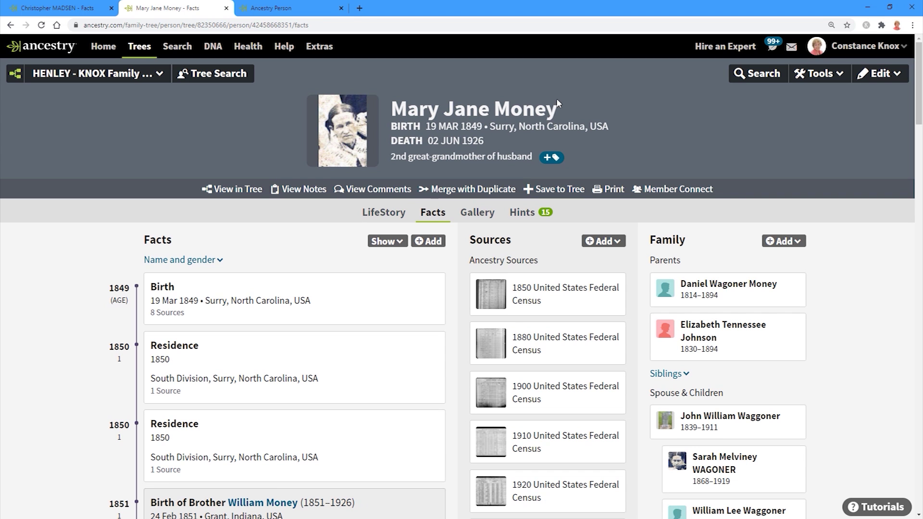
click(247, 13)
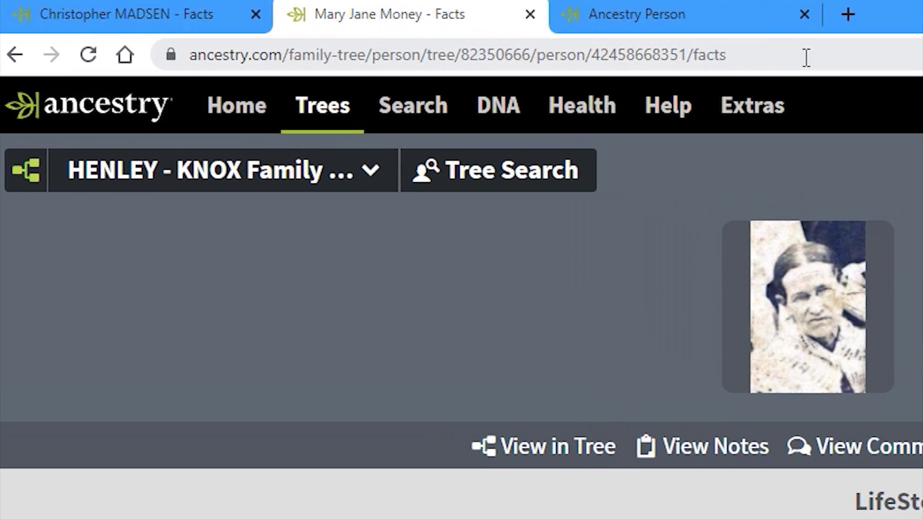
drag(806, 57, 116, 48)
key(ctrl+c)
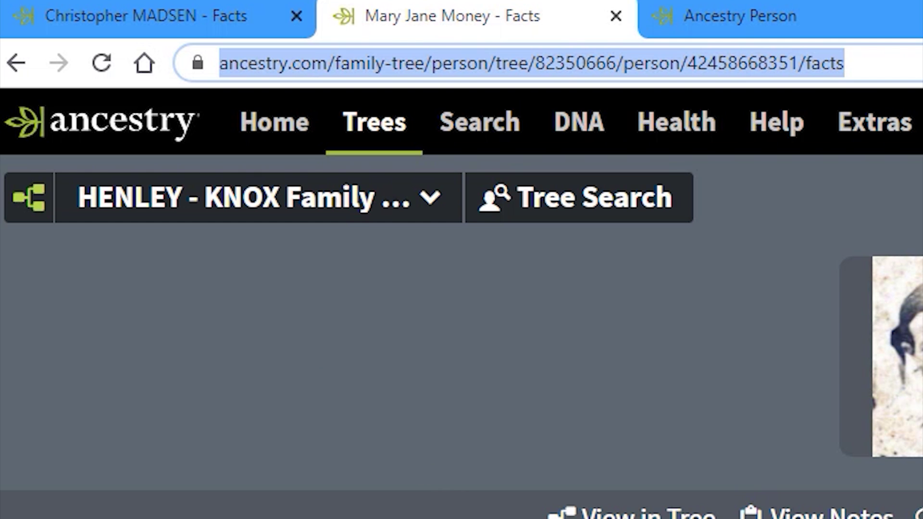
click(765, 21)
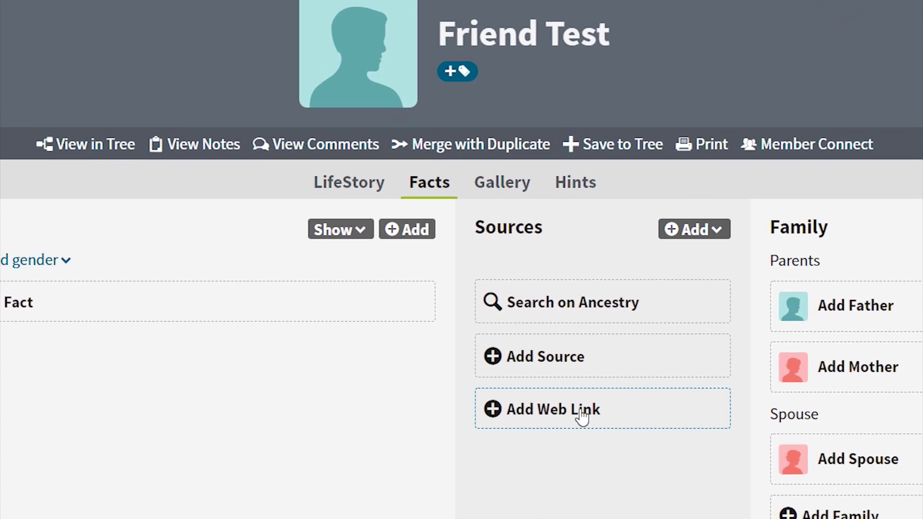
click(542, 351)
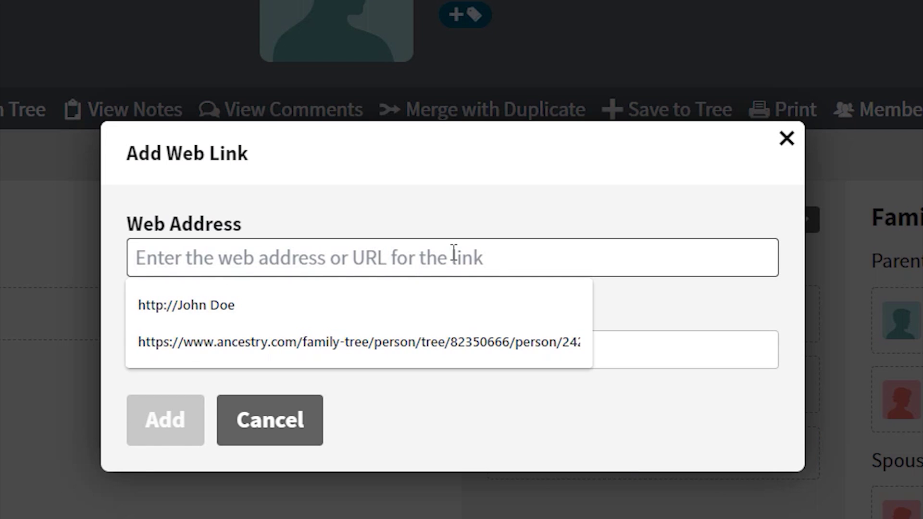
key(ctrl+v)
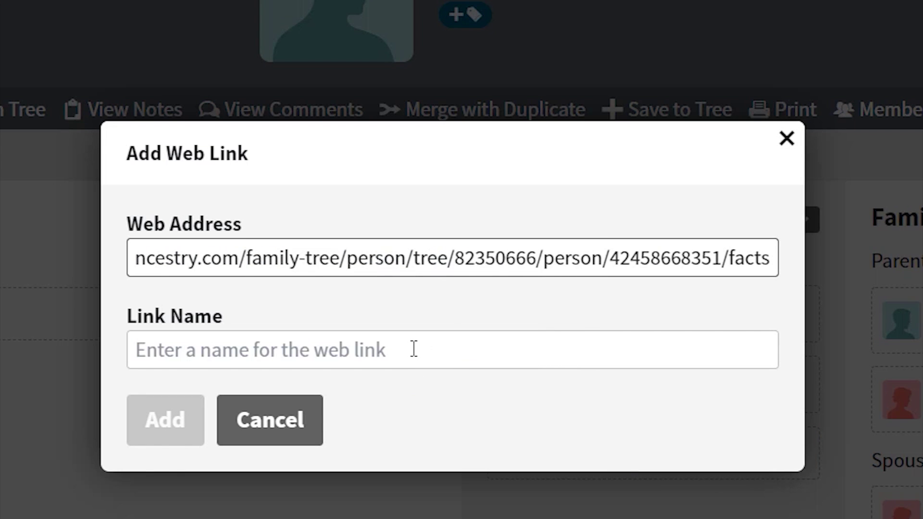
click(414, 349)
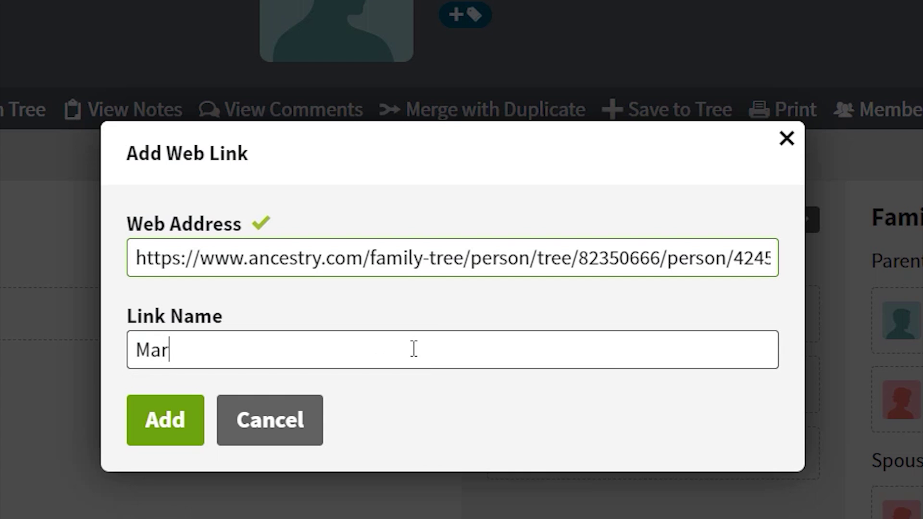
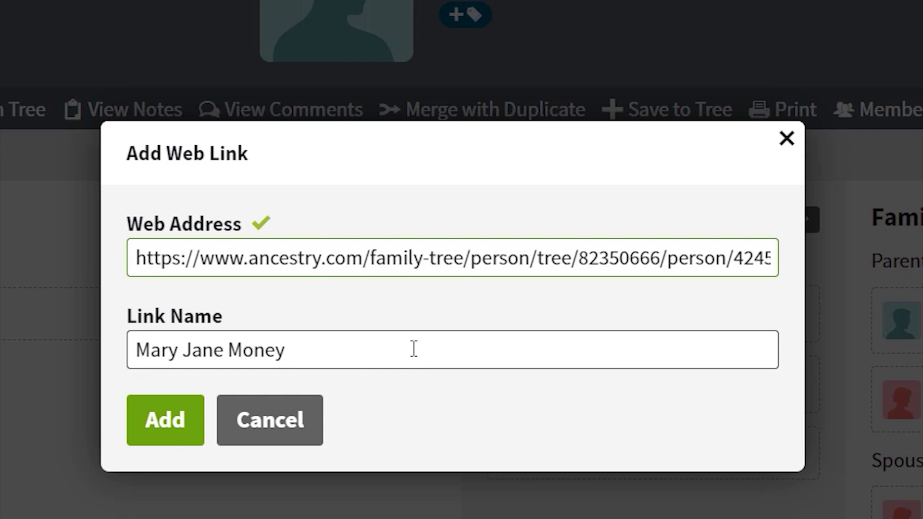
click(164, 421)
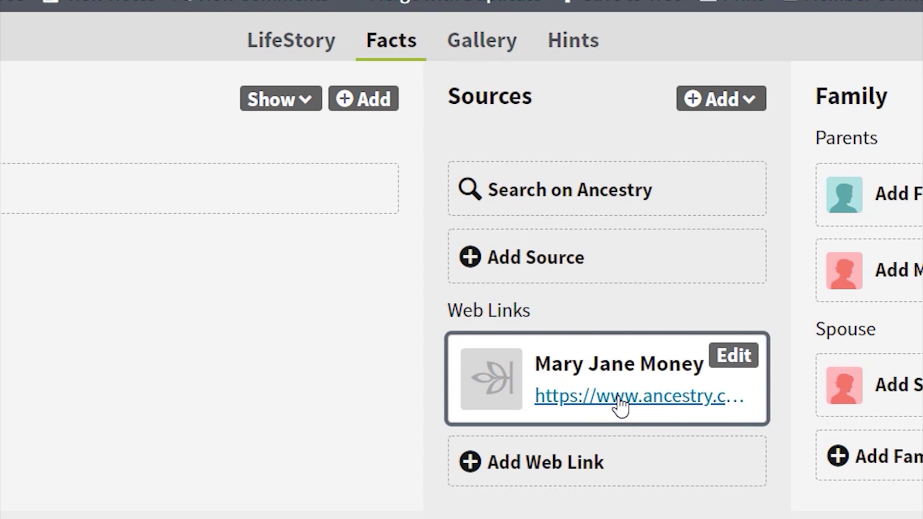
click(620, 406)
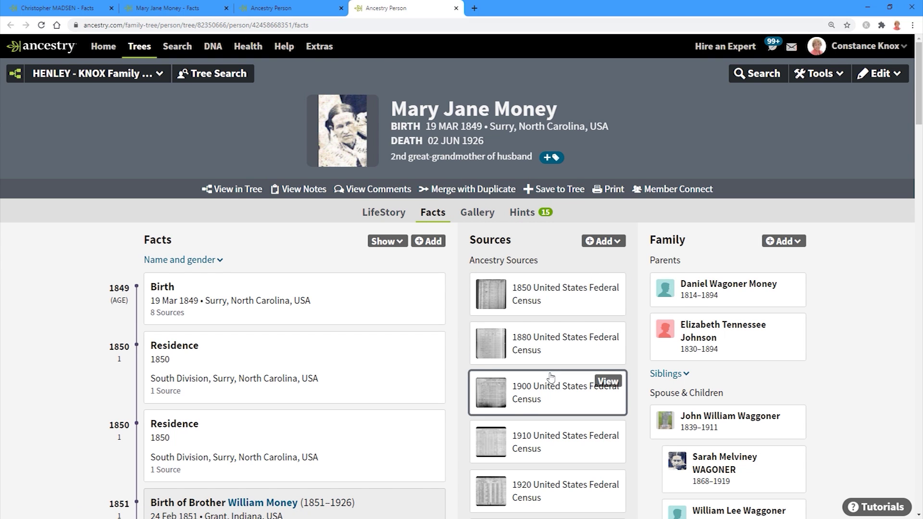
scroll(551, 377, down, 12)
scroll(552, 378, down, 7)
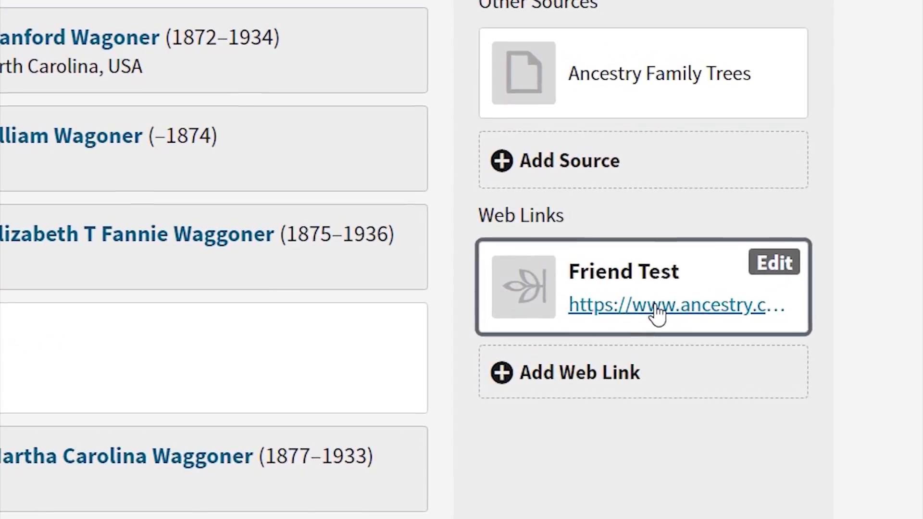
click(556, 355)
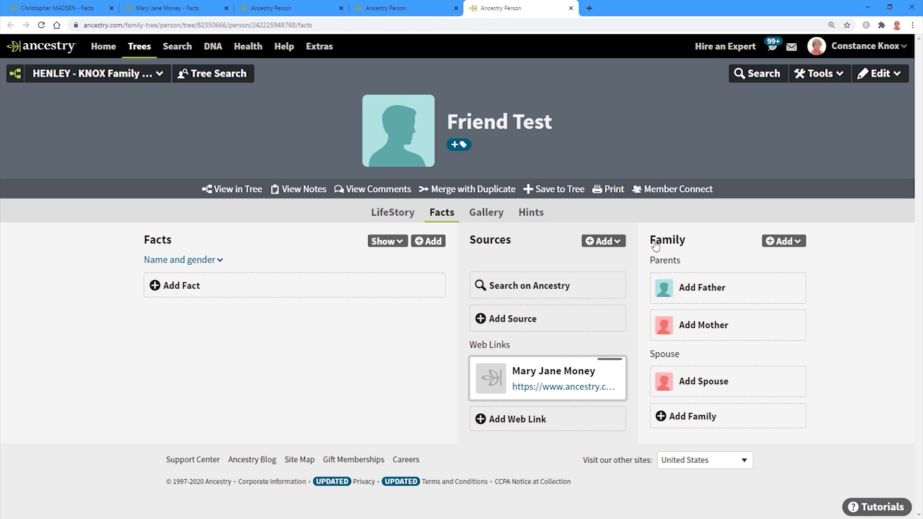
key(ctrl+shift+Tab)
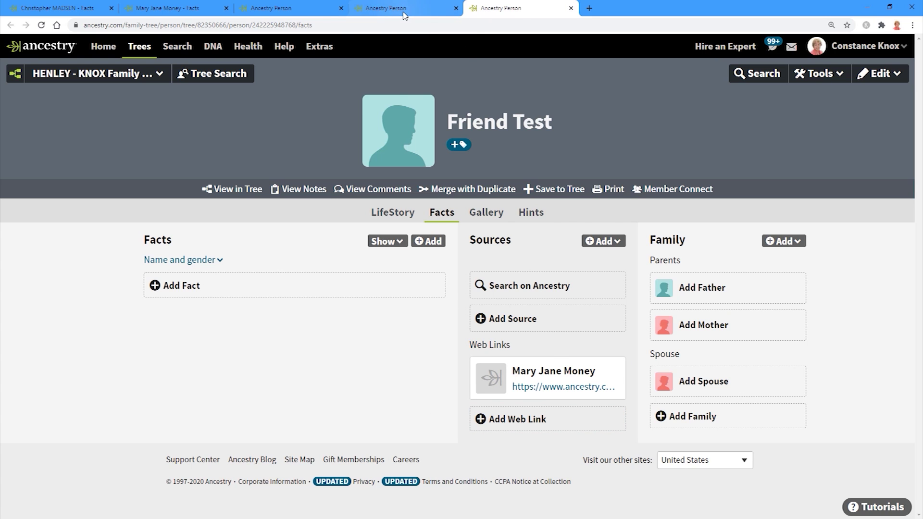
scroll(690, 258, up, 7)
scroll(691, 258, up, 10)
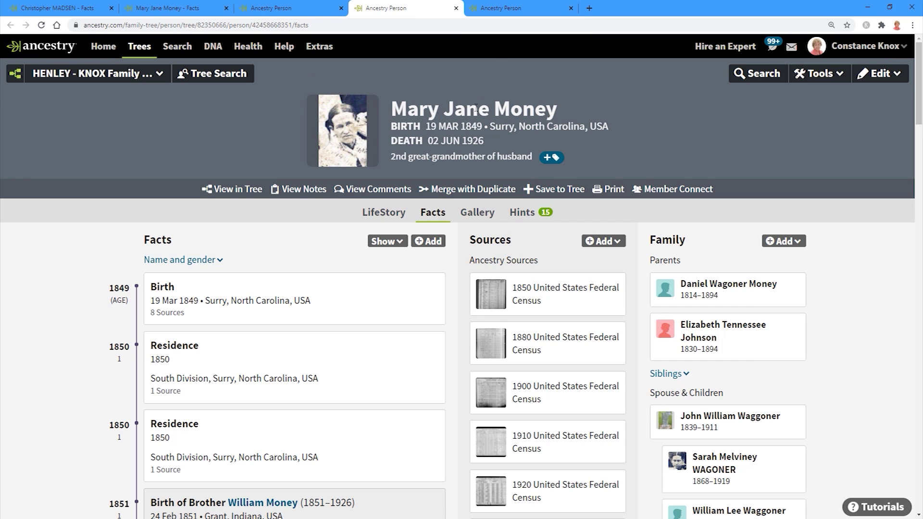
key(ctrl+Tab)
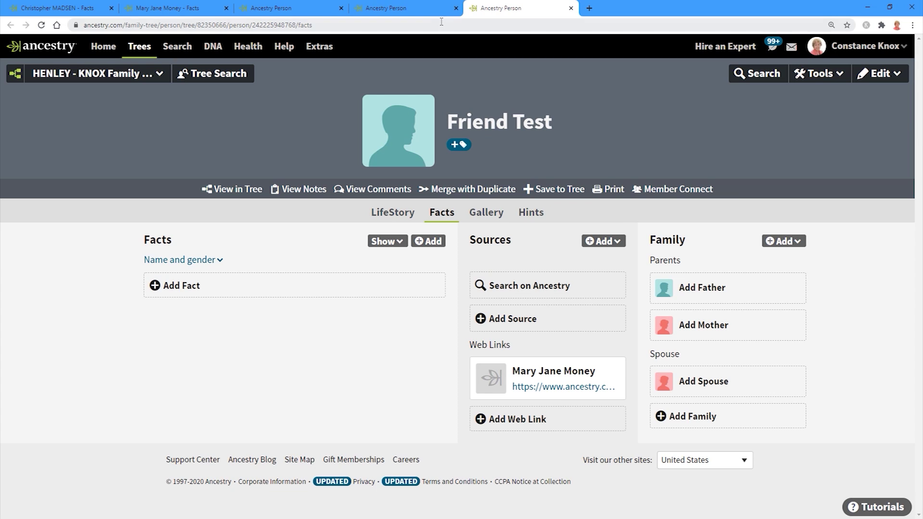
click(407, 12)
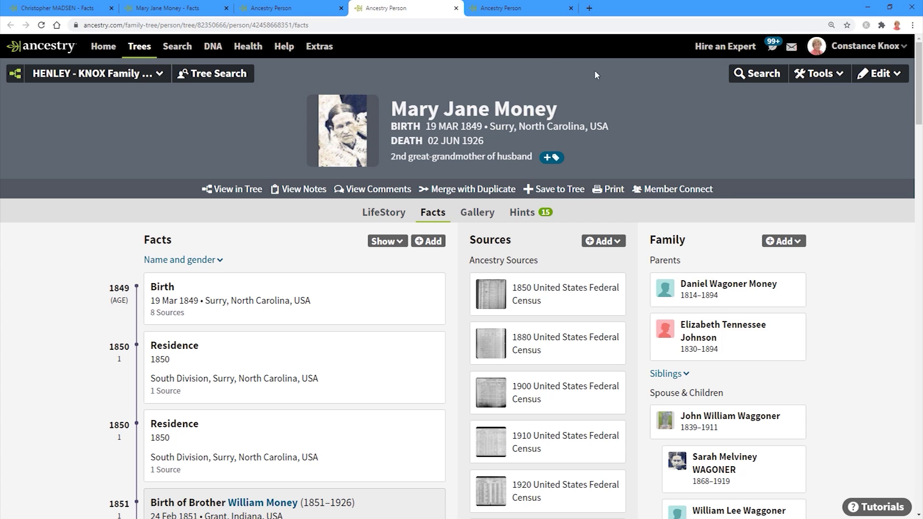
key(ctrl+Tab)
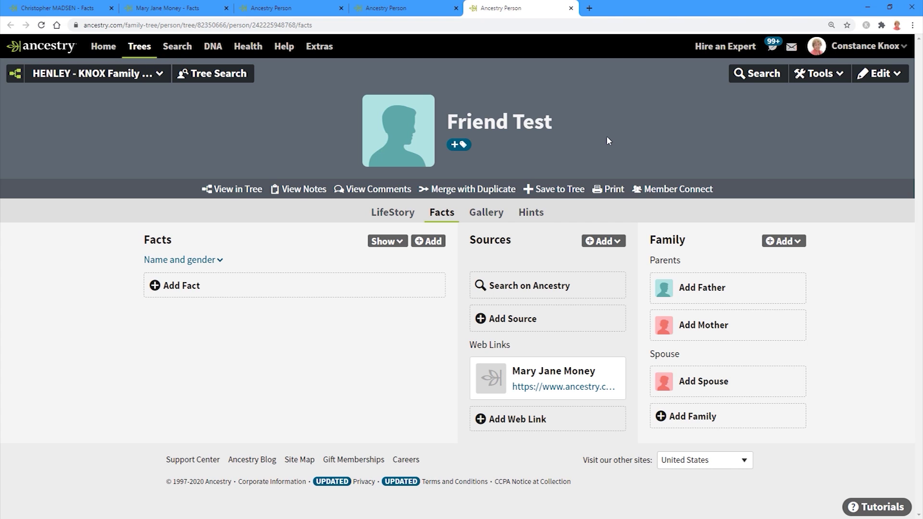
click(379, 12)
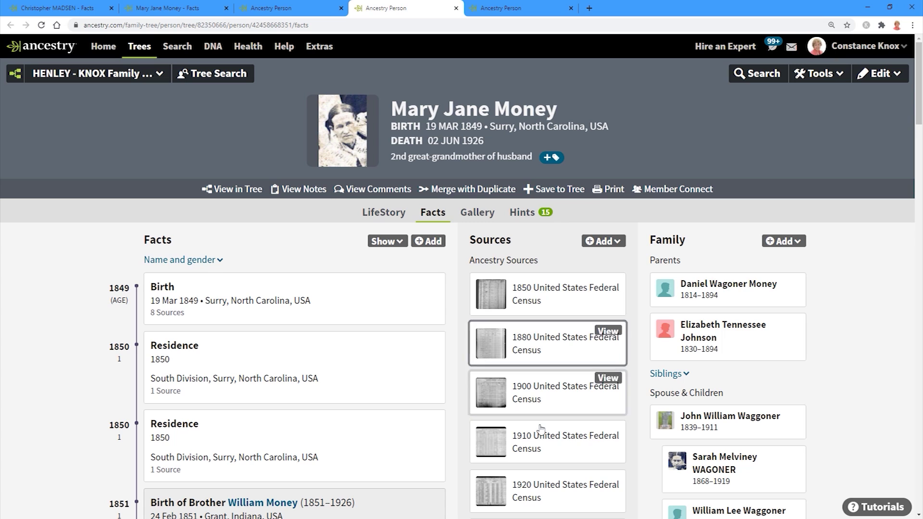
mouse_move(536, 375)
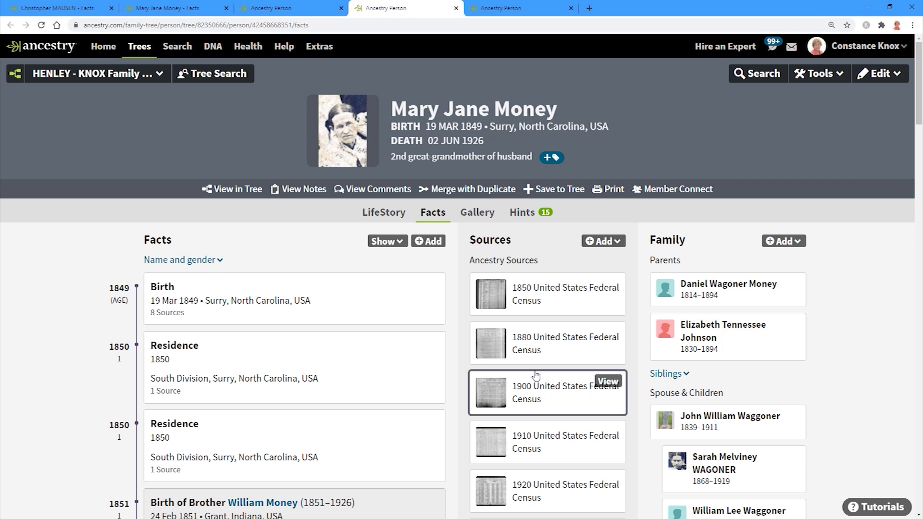
click(519, 8)
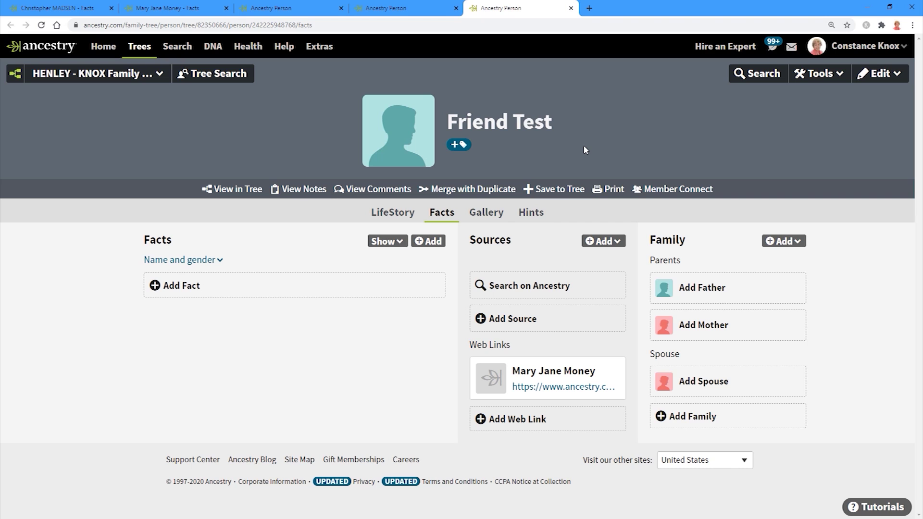
click(399, 8)
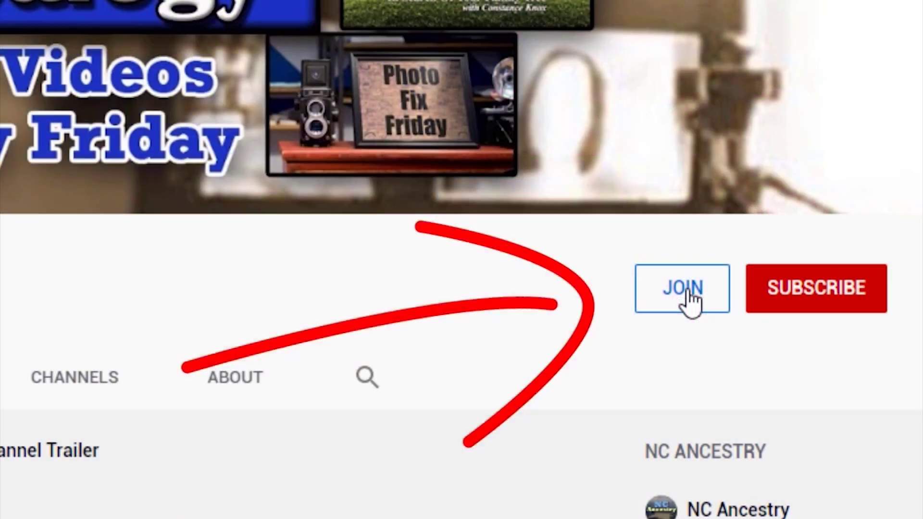
Step: View the Genealogy TV membership tiers and start joining at the GTV Info Access tier
click(718, 272)
click(176, 379)
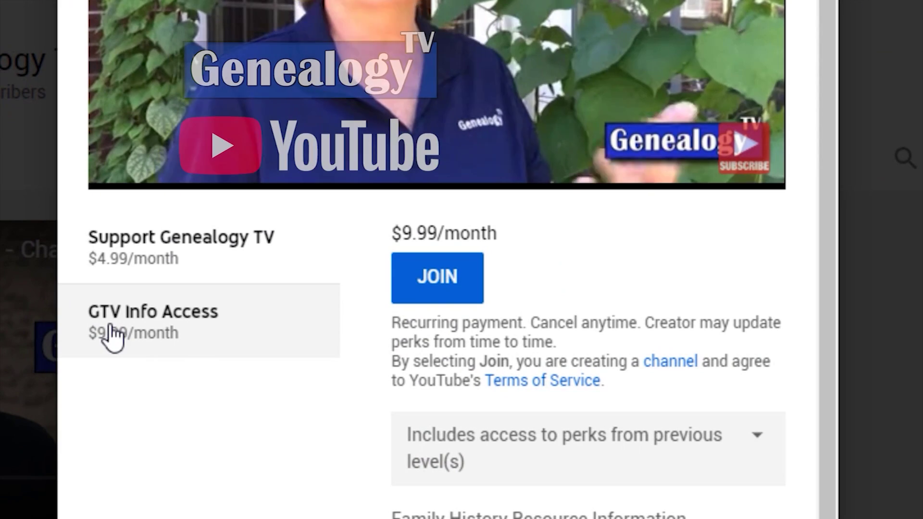
click(425, 291)
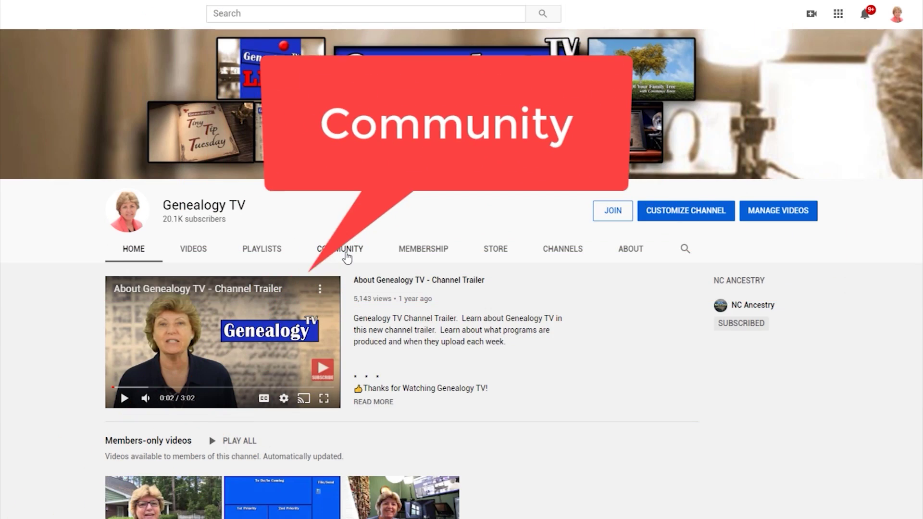
Step: Open the handout bit.ly link from the members-only Community post
click(327, 255)
scroll(759, 352, down, 1)
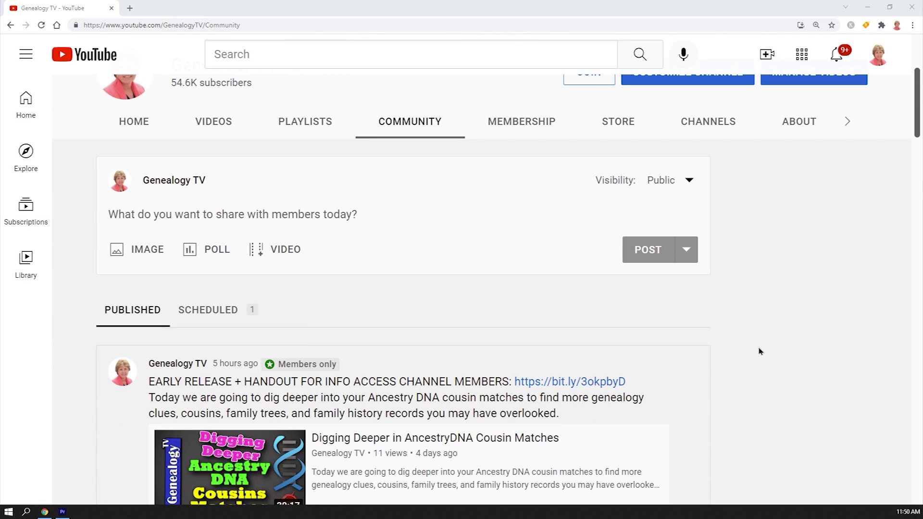
scroll(759, 352, down, 3)
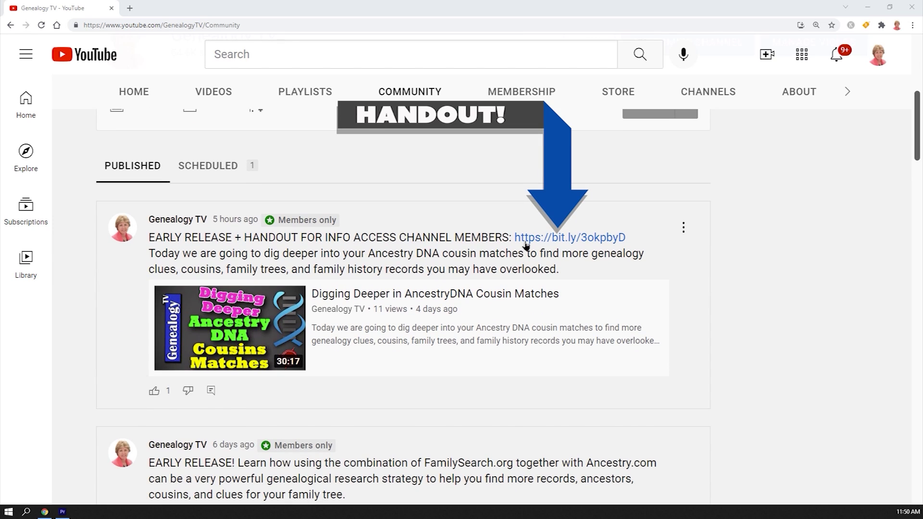
click(528, 237)
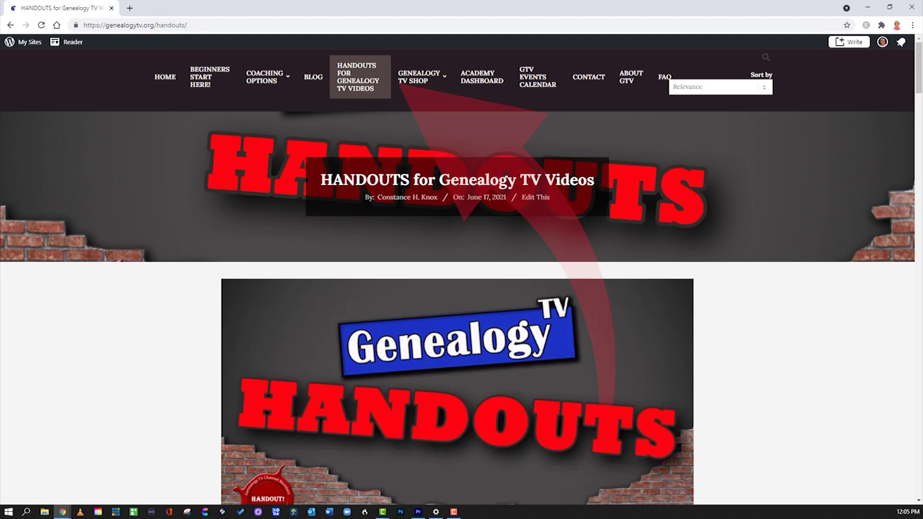
scroll(457, 277, down, 2)
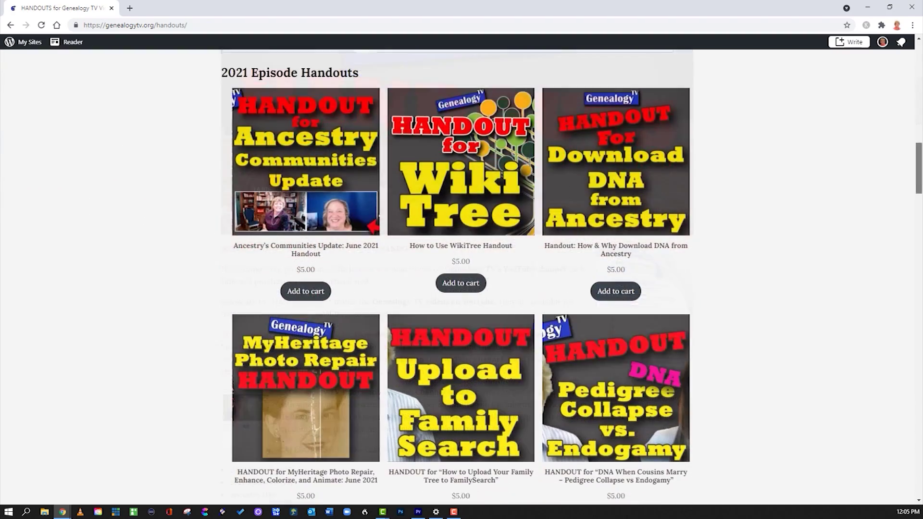
scroll(461, 277, down, 8)
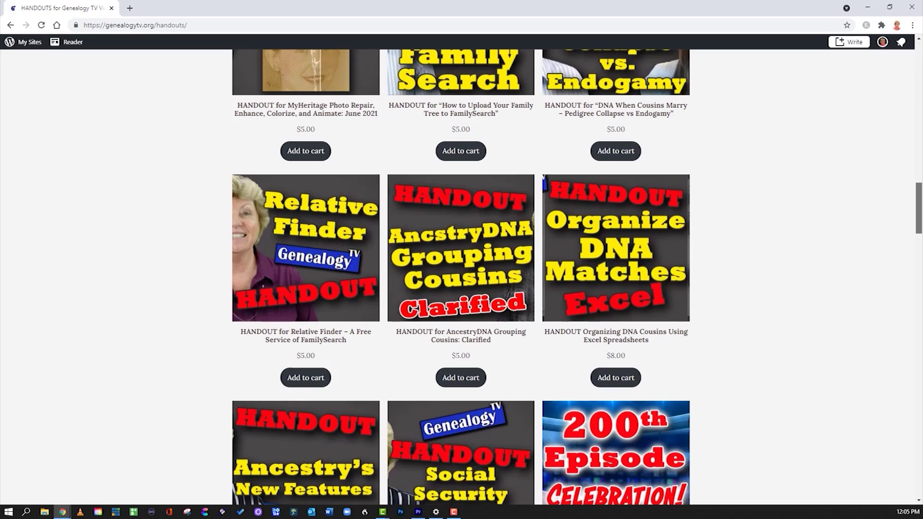
scroll(460, 277, down, 3)
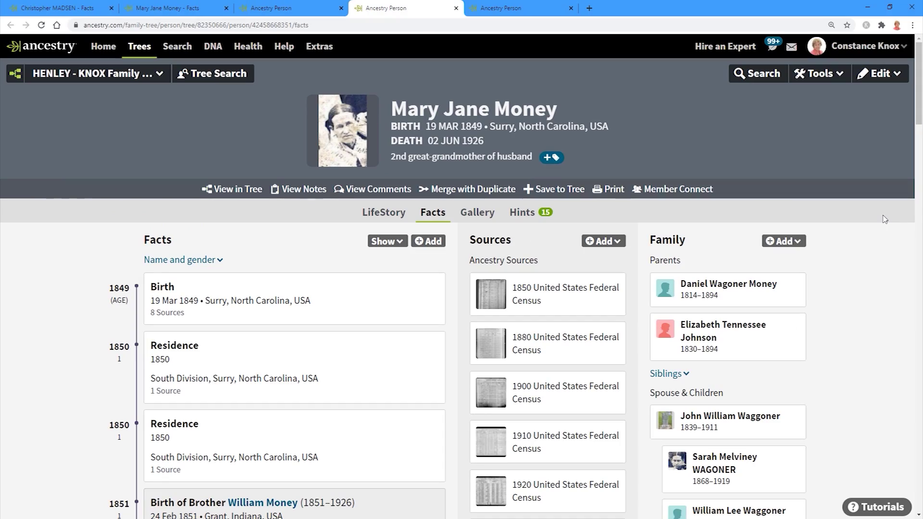
Step: Delete the Friend Test person from the tree via Edit > Delete Person, confirming the deletion
click(523, 11)
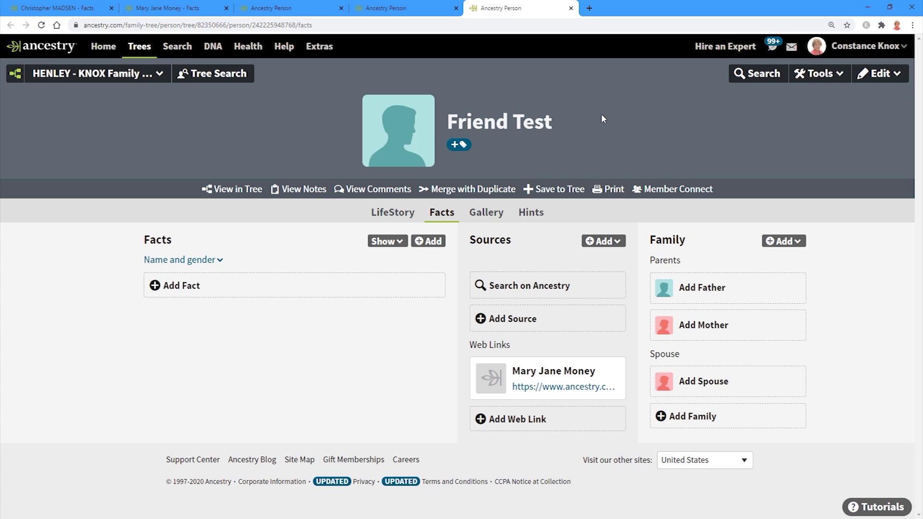
click(893, 78)
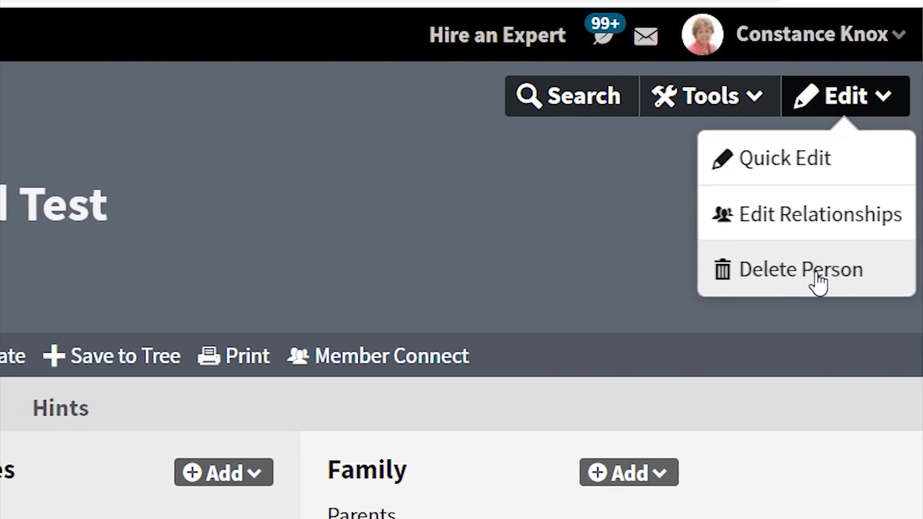
click(815, 291)
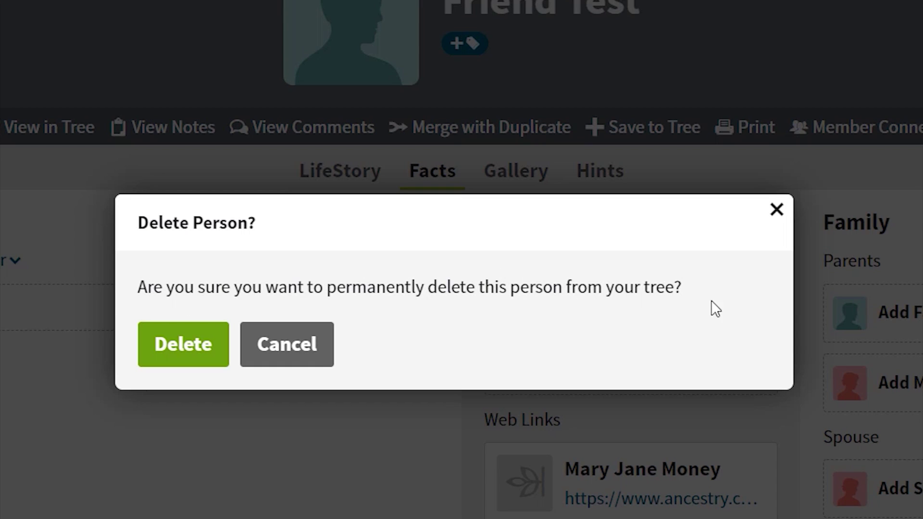
click(173, 349)
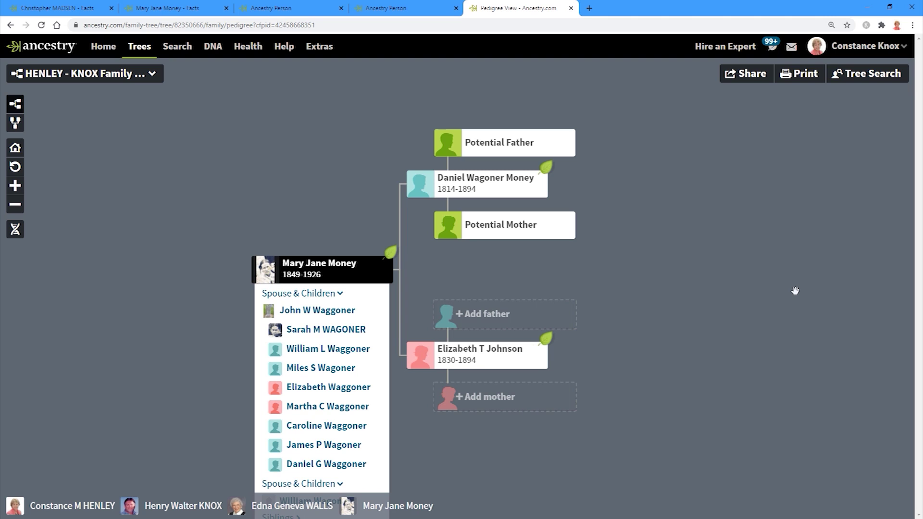
key(ctrl+shift+Tab)
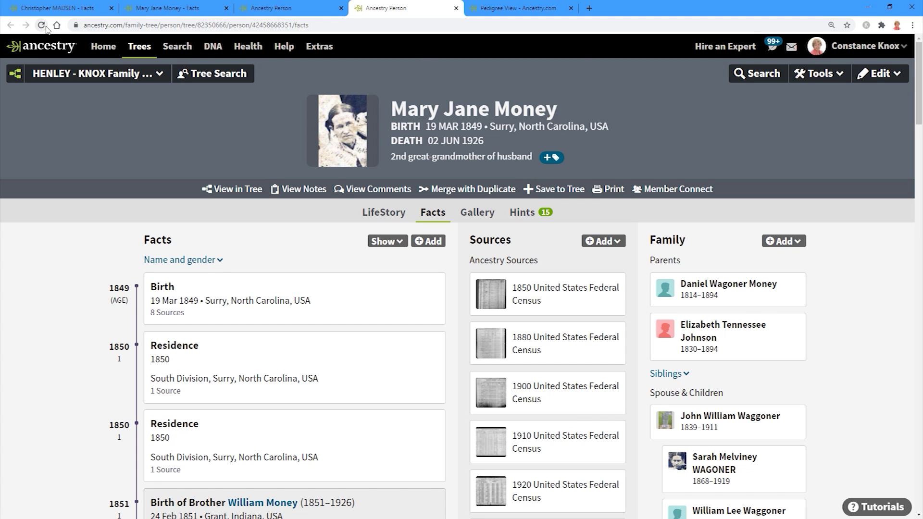
scroll(867, 338, down, 5)
scroll(866, 338, down, 5)
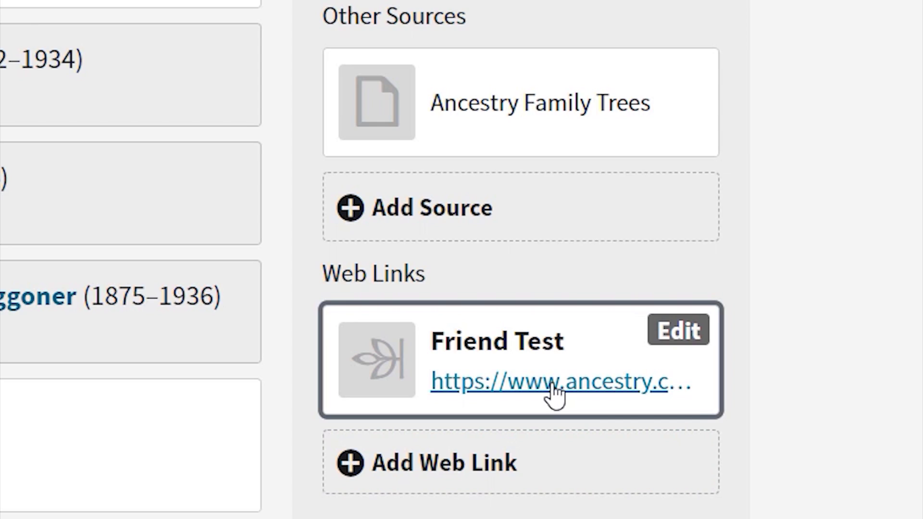
click(555, 394)
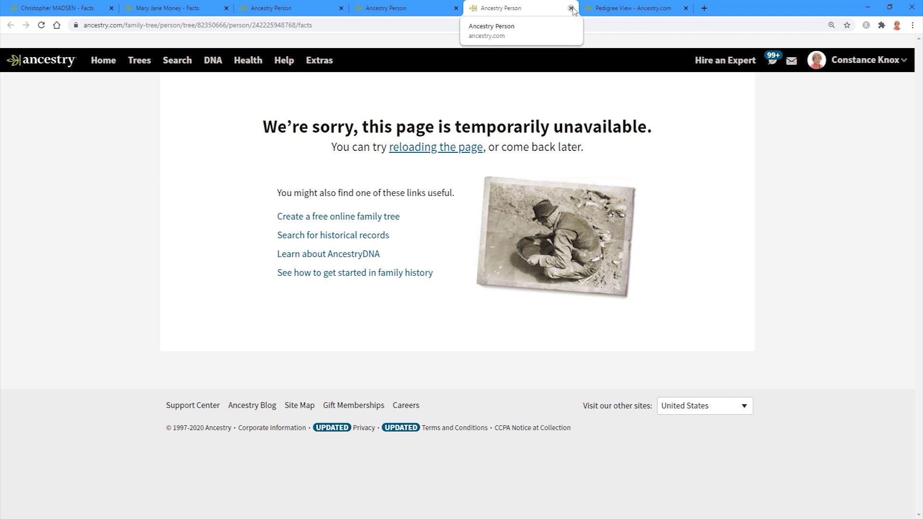
click(571, 9)
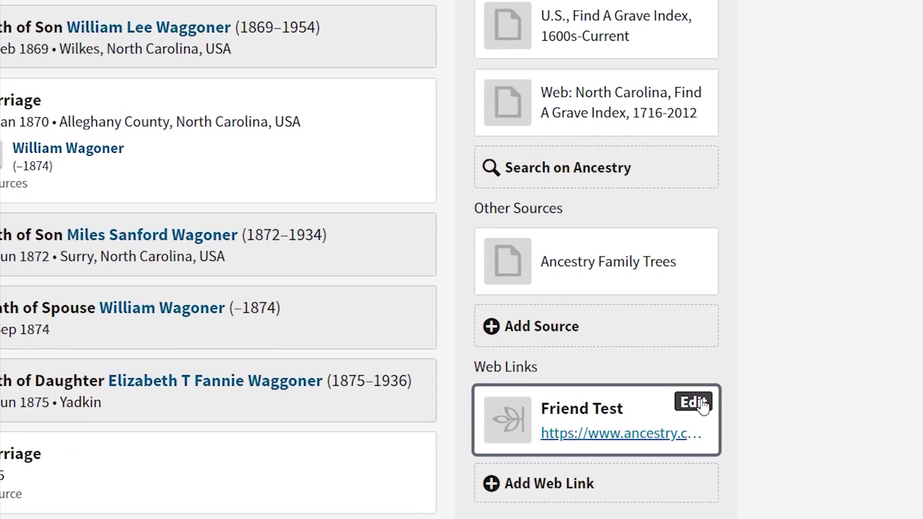
Step: Delete the Friend Test web link from her Web Links section
click(703, 405)
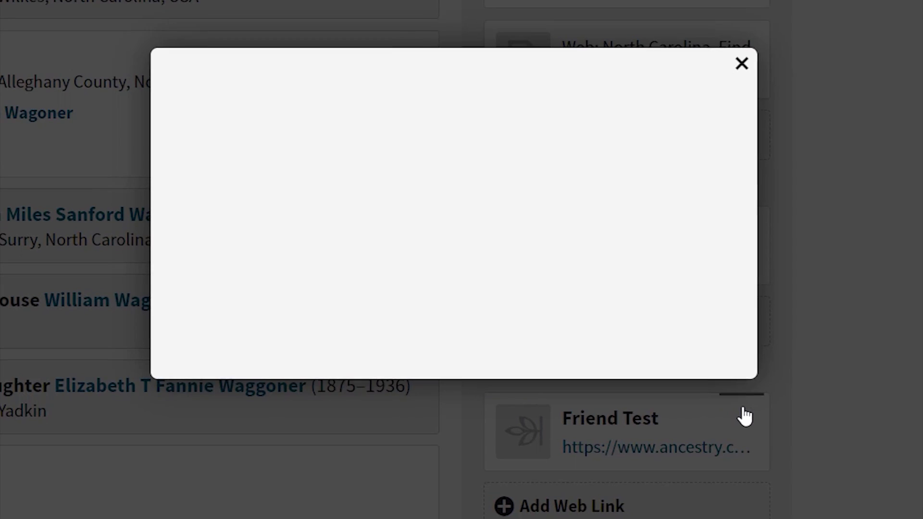
click(660, 325)
click(583, 434)
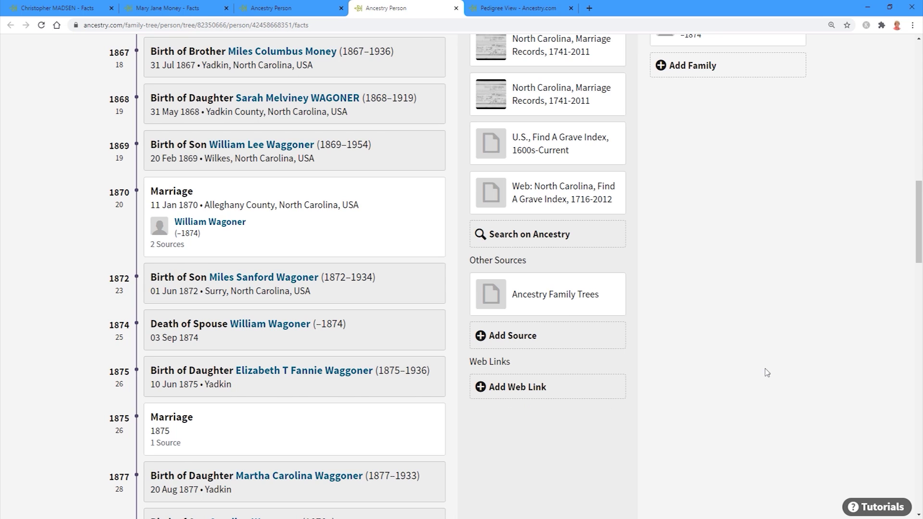
Step: Check that Web Links is empty, then reveal the Sources Add dropdown showing Add Web Link
scroll(643, 355, up, 10)
scroll(643, 355, up, 3)
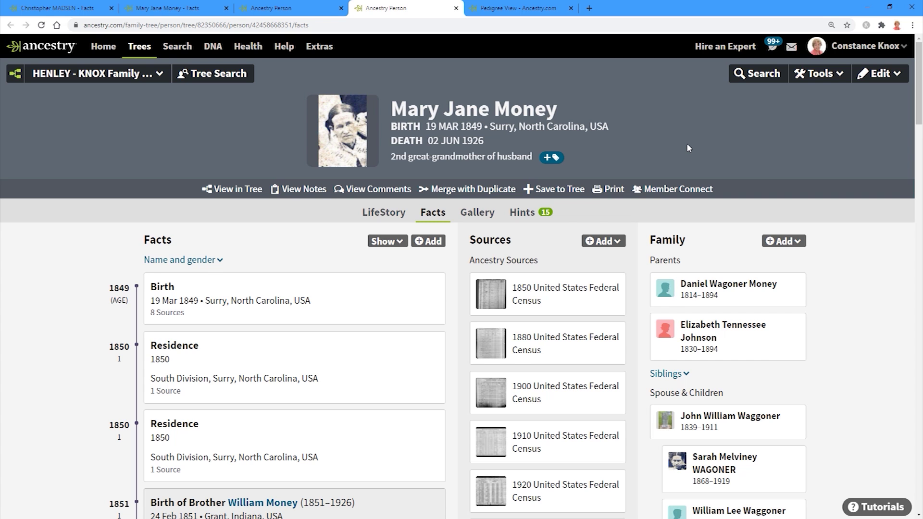
scroll(532, 383, down, 13)
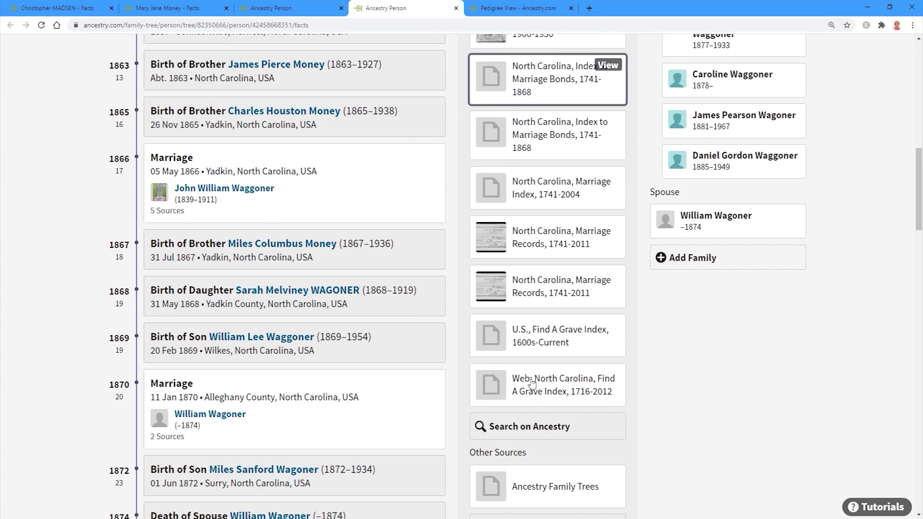
scroll(531, 383, down, 3)
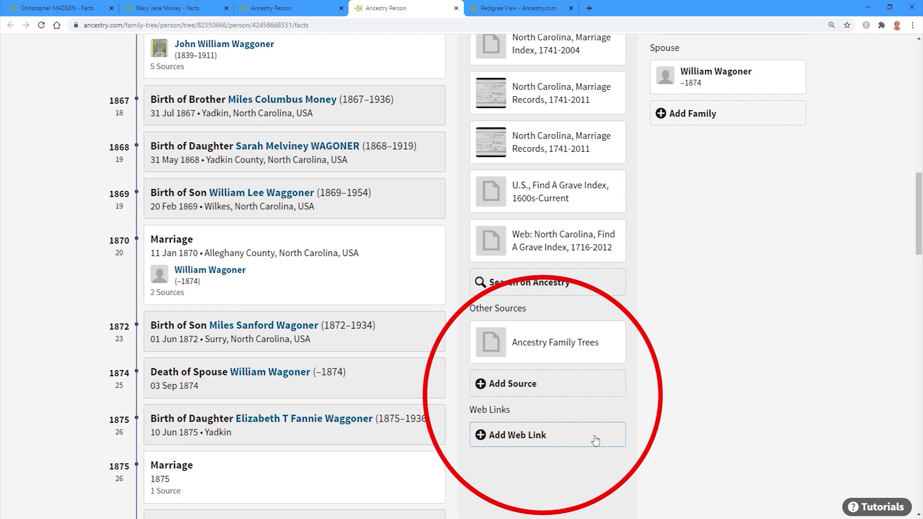
scroll(625, 423, up, 16)
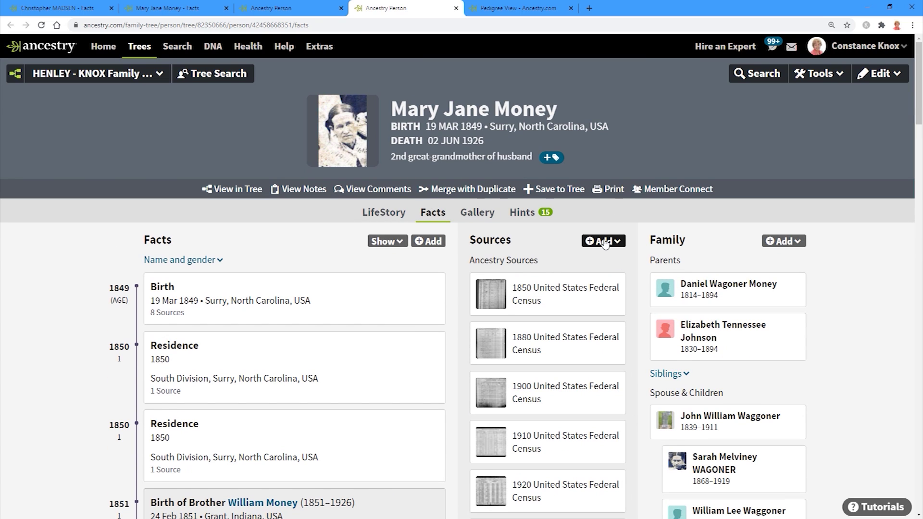
click(605, 243)
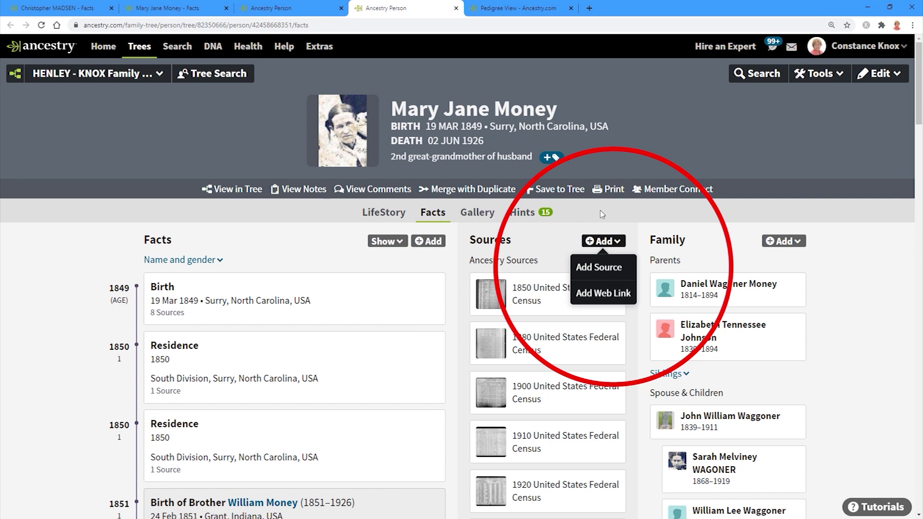